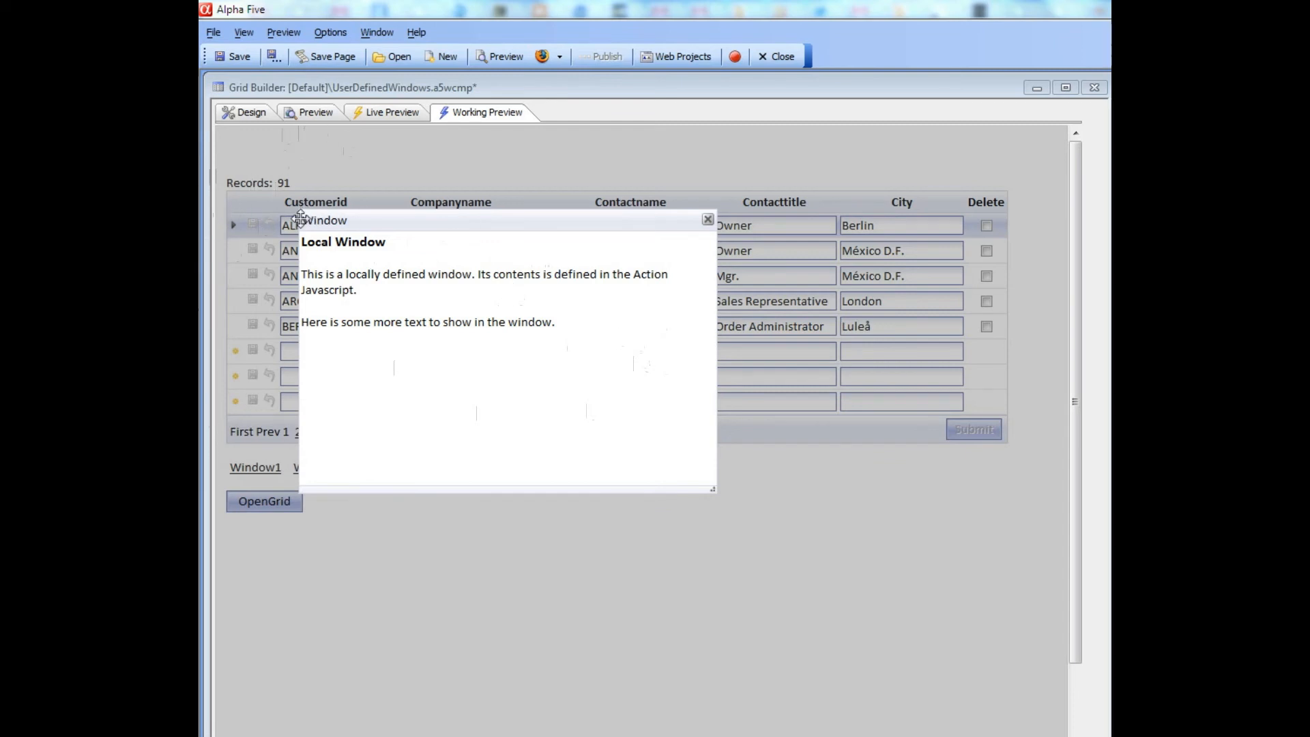
Close the Local Window pop-up so the customer grid with Window1–Window4 links shows
left_click(707, 222)
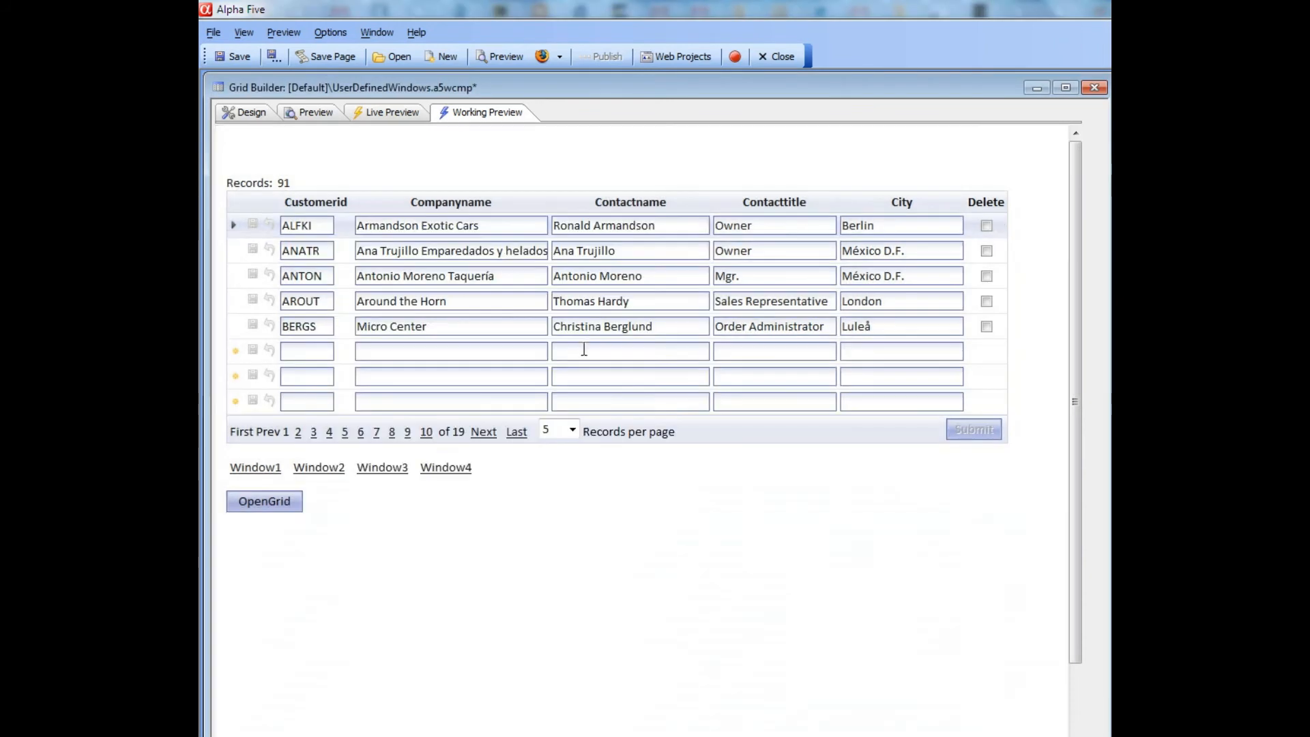
left_click(441, 471)
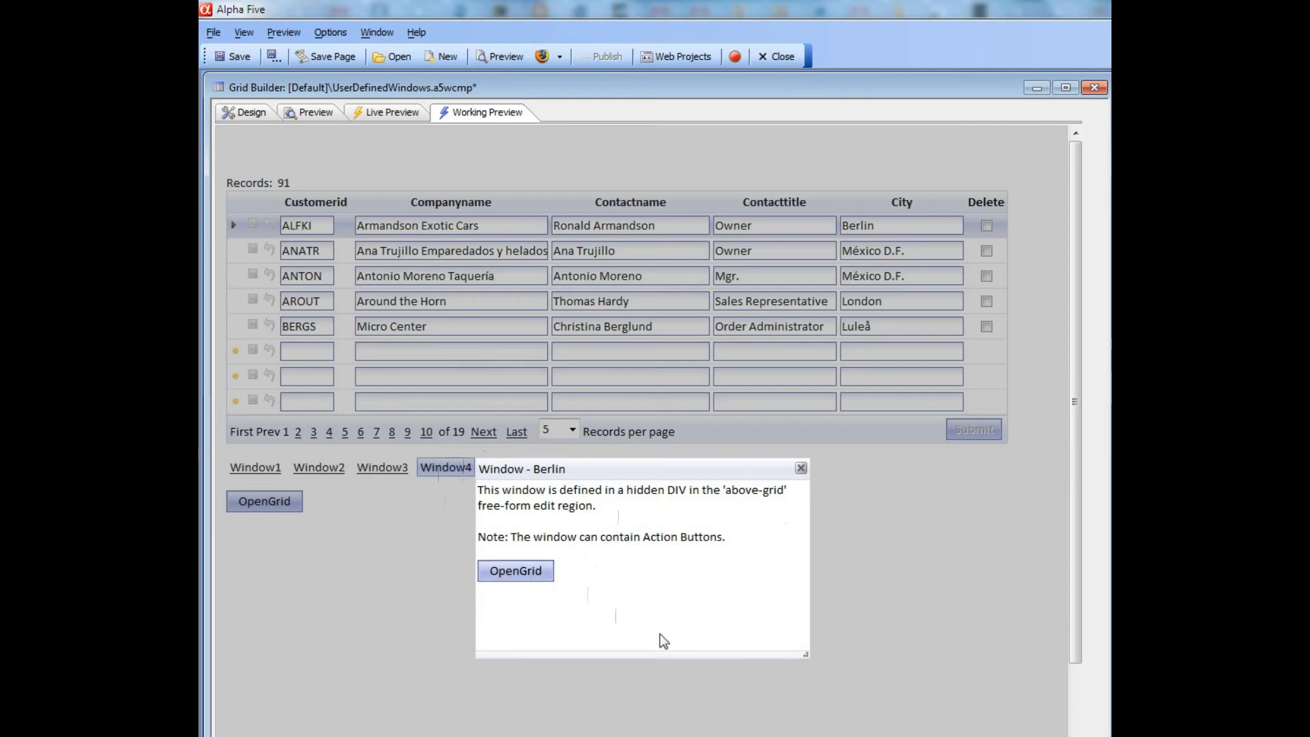
left_click(523, 573)
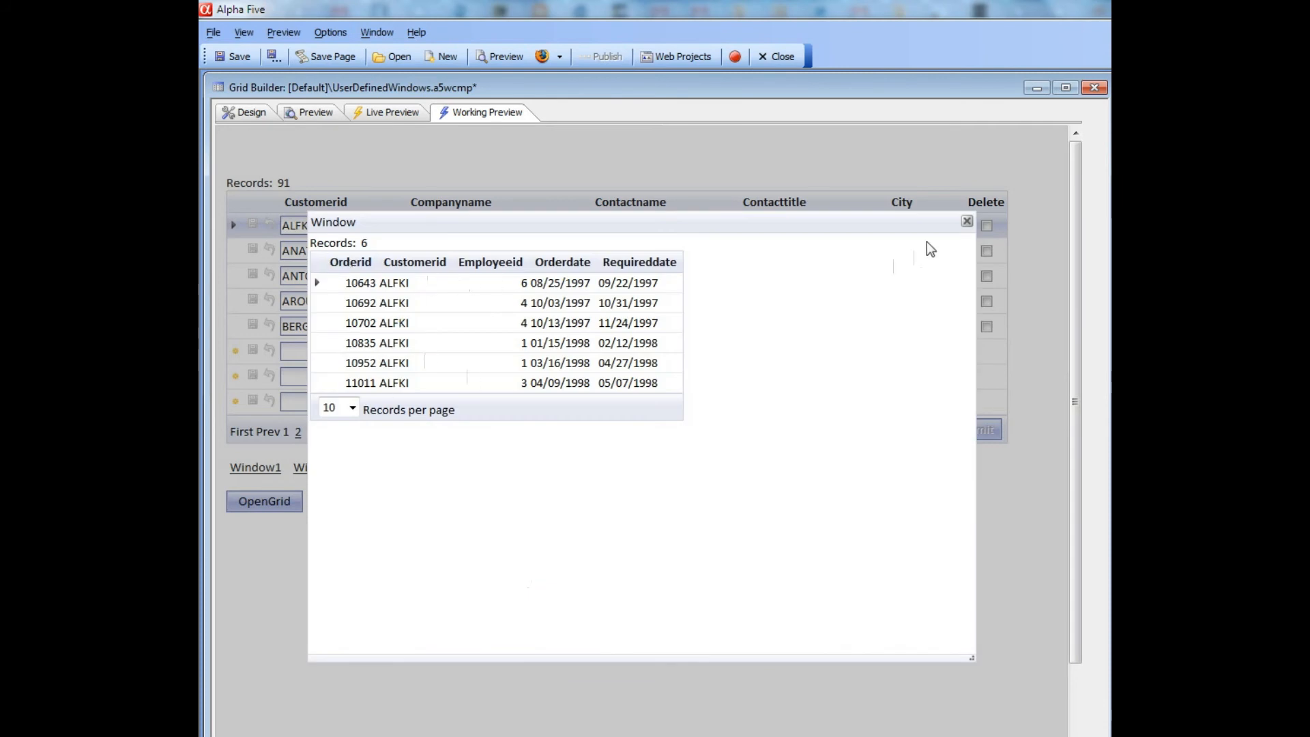
left_click(967, 221)
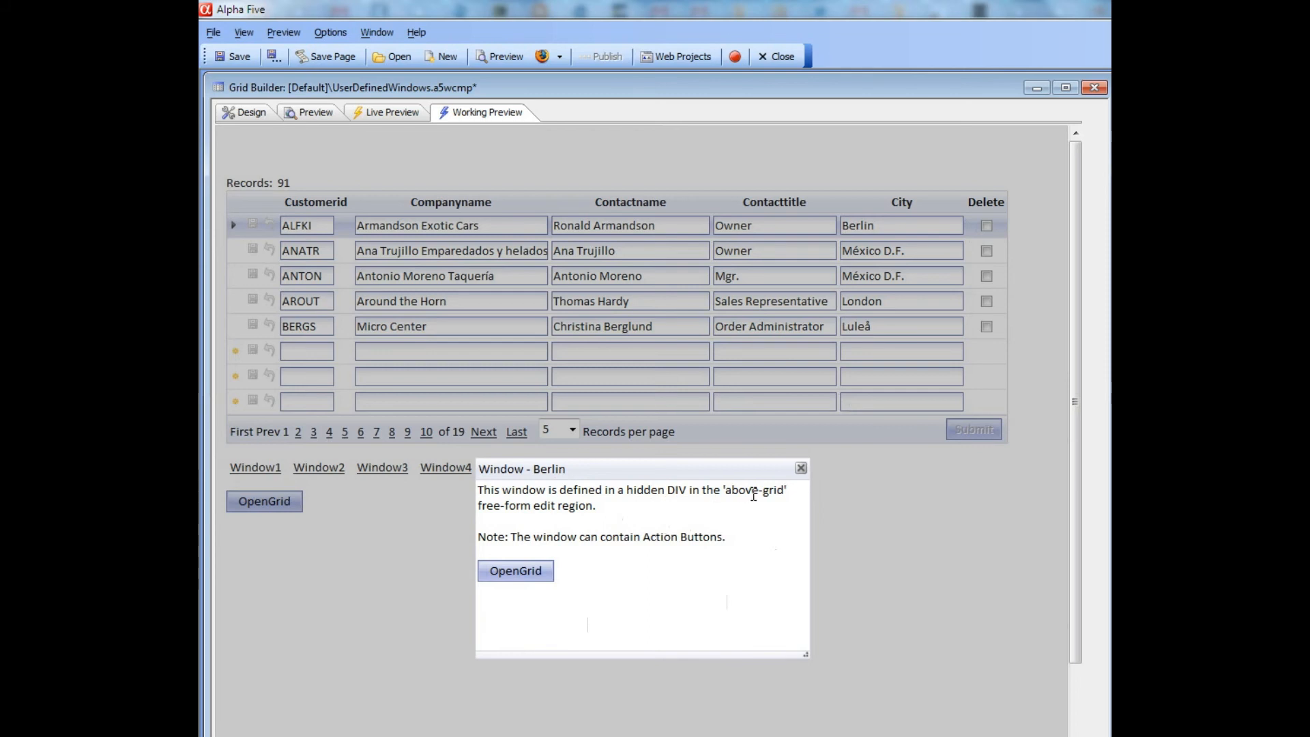
left_click(800, 468)
Open WINDOW4's Open Generic Ajax Window action: Modal-Popup from a DIV, 2in by 4in
left_click(240, 120)
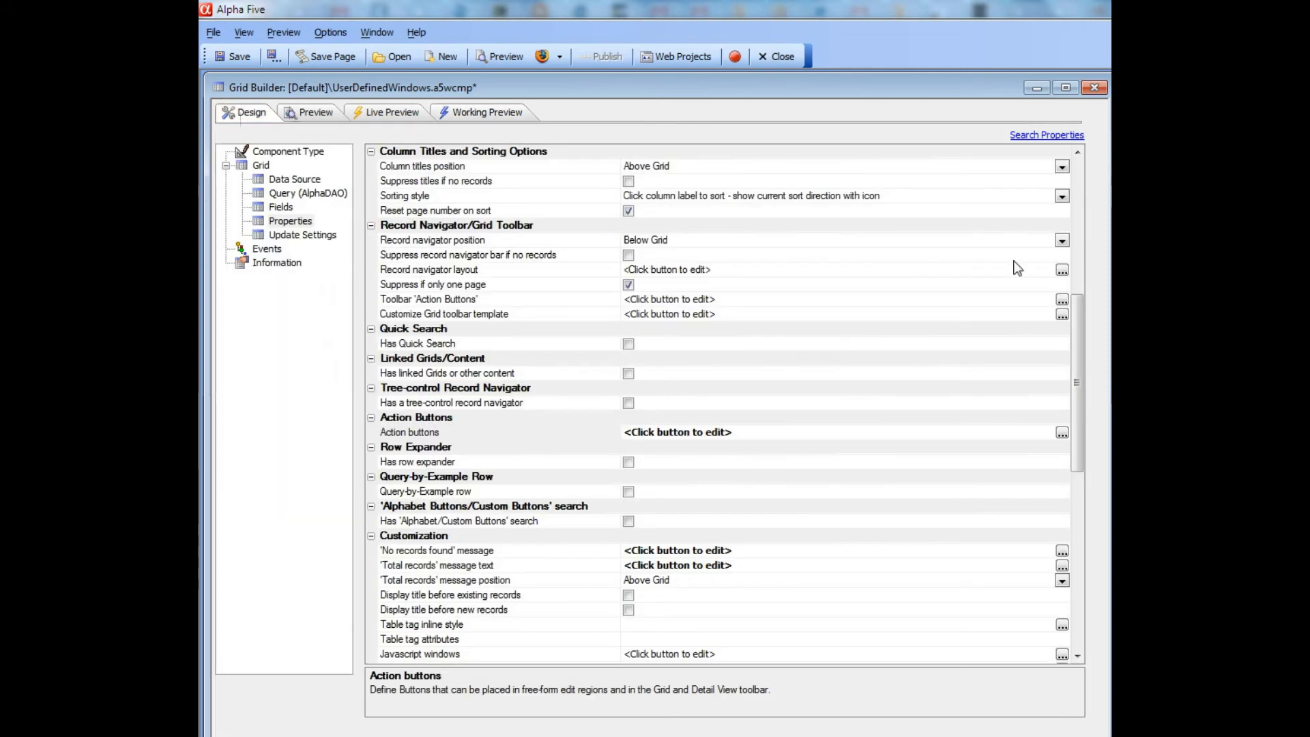
left_click(1062, 435)
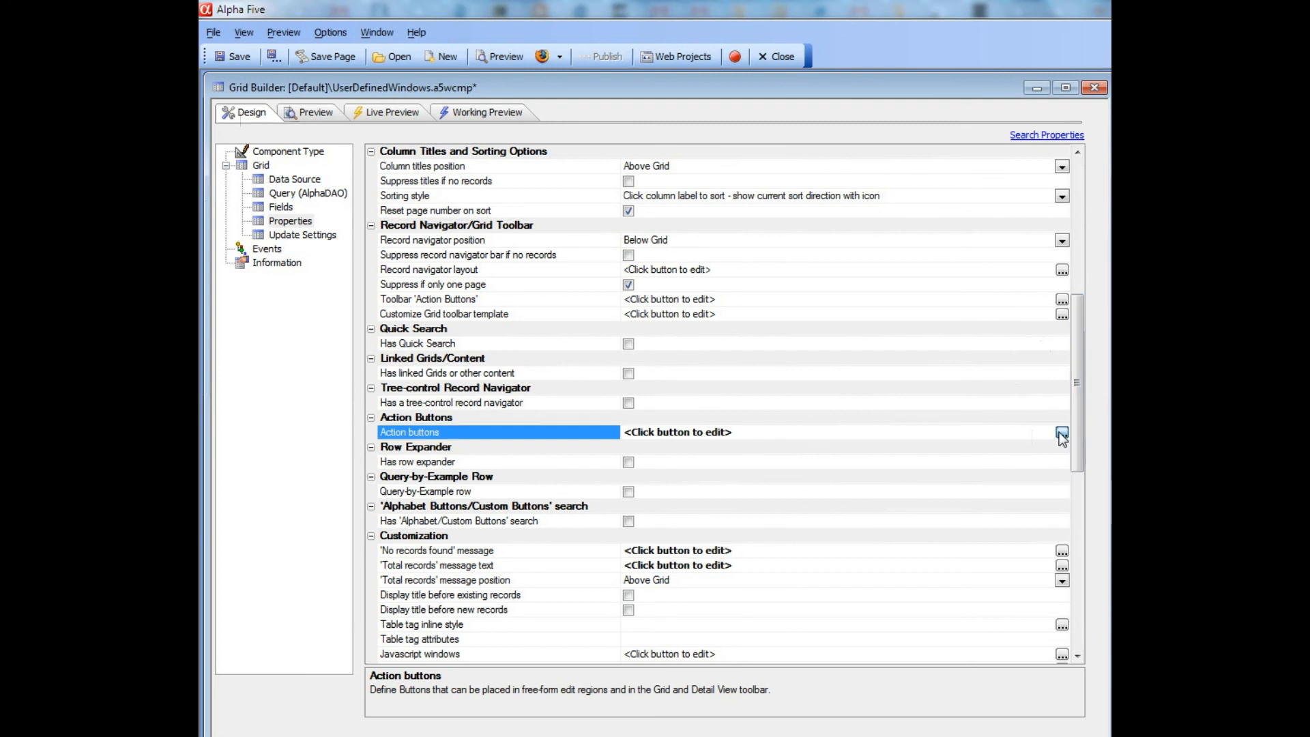
left_click(621, 246)
left_click_drag(819, 127, 523, 102)
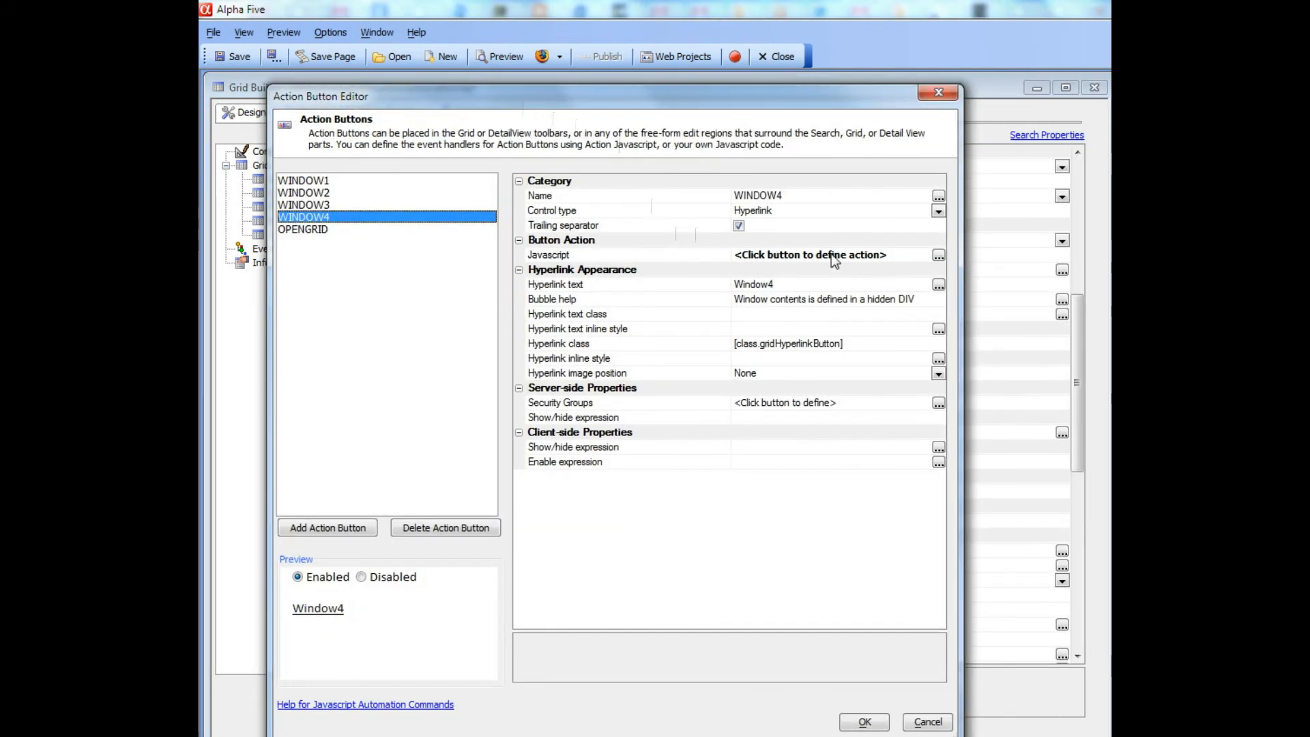
left_click(939, 256)
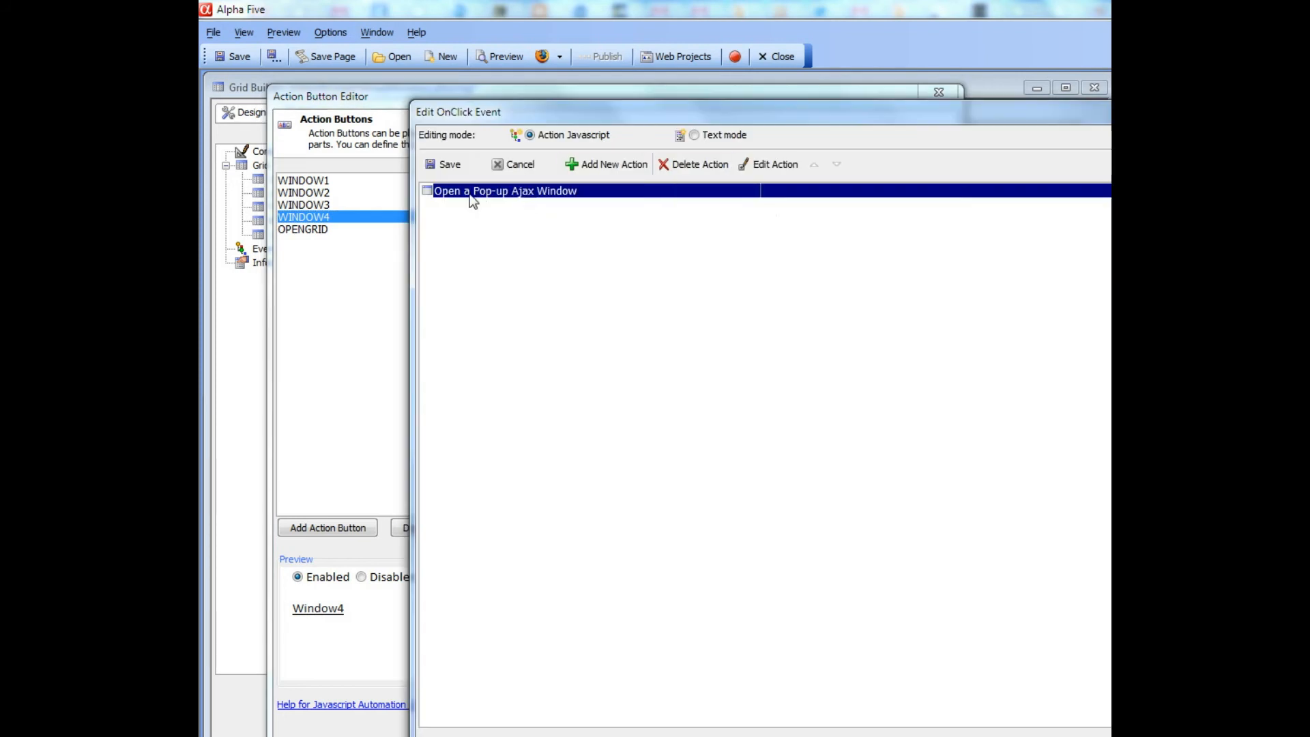
left_click(752, 164)
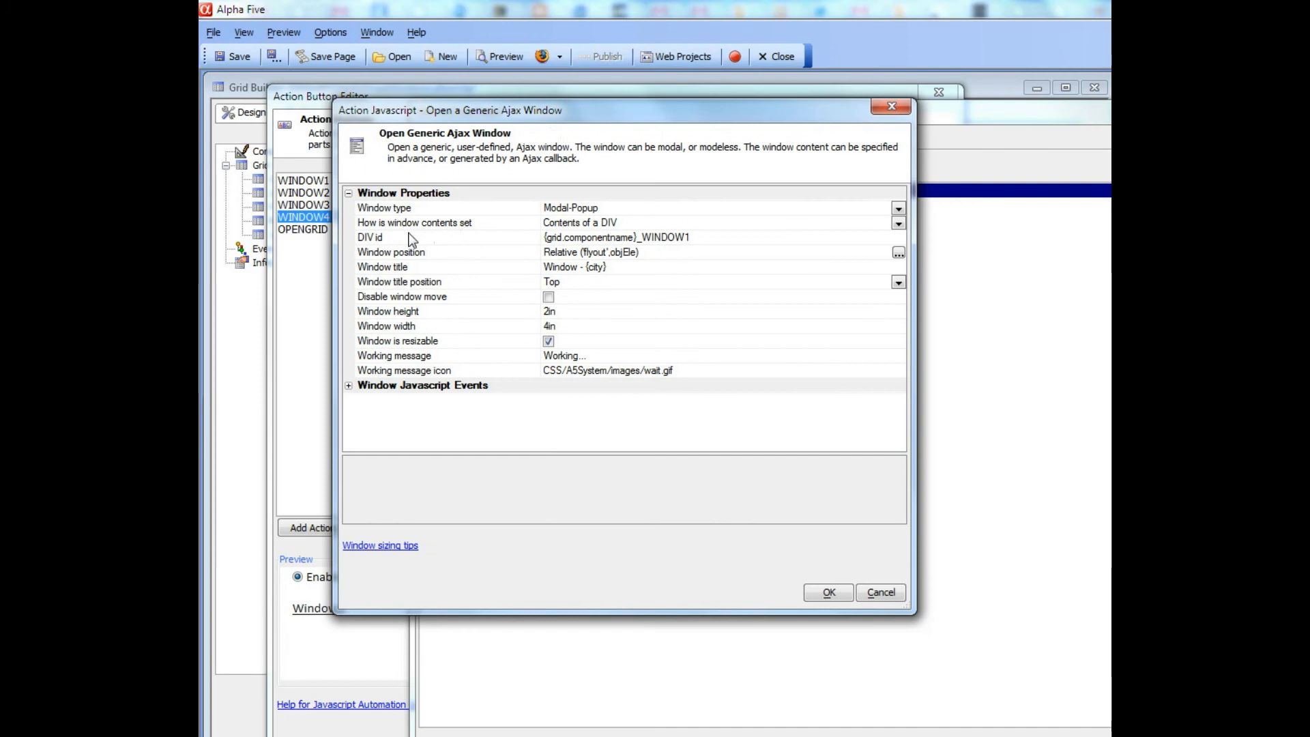
left_click(407, 224)
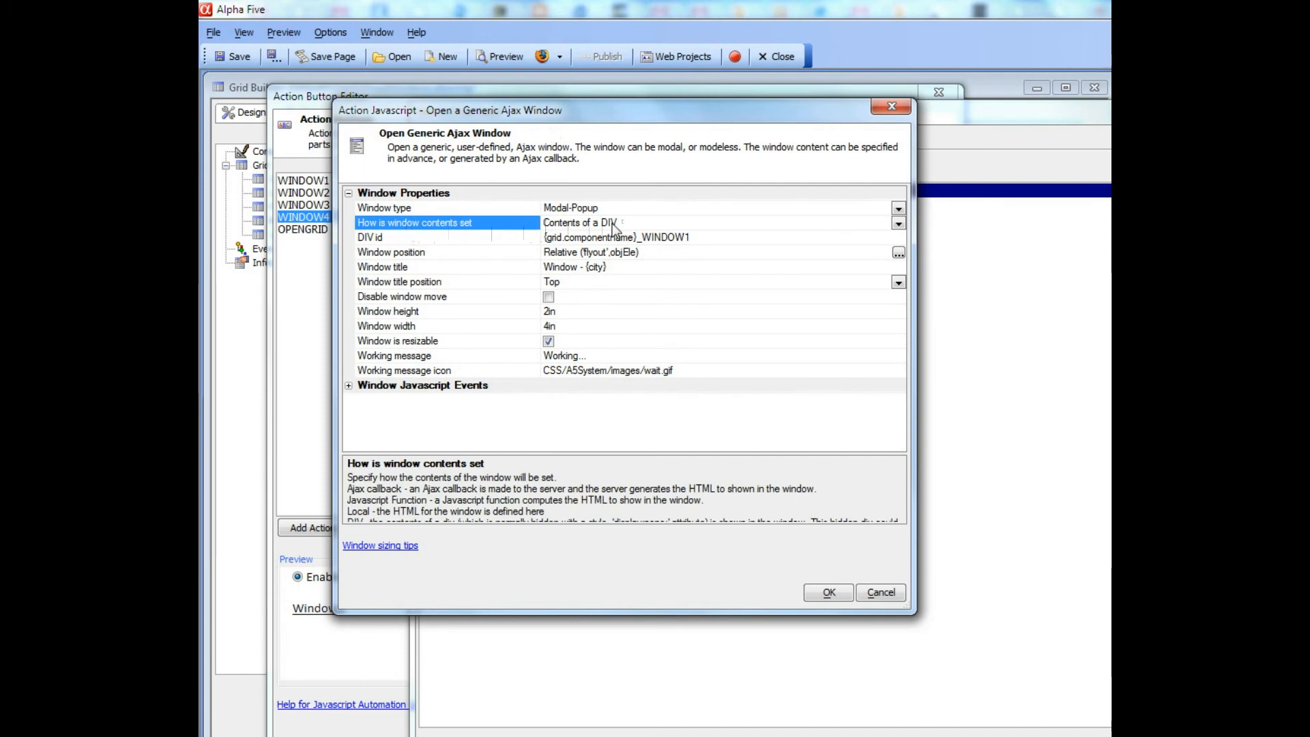
left_click(454, 238)
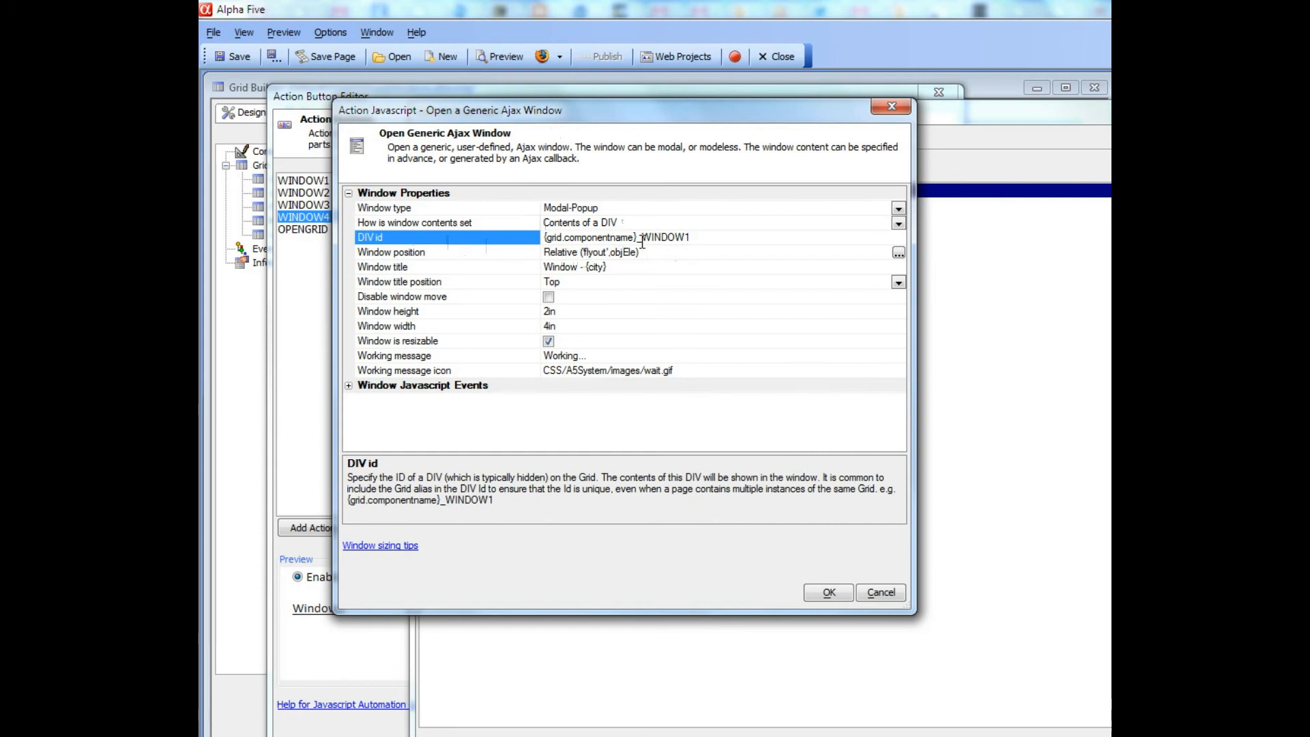
left_click_drag(642, 237, 692, 236)
left_click_drag(544, 236, 666, 244)
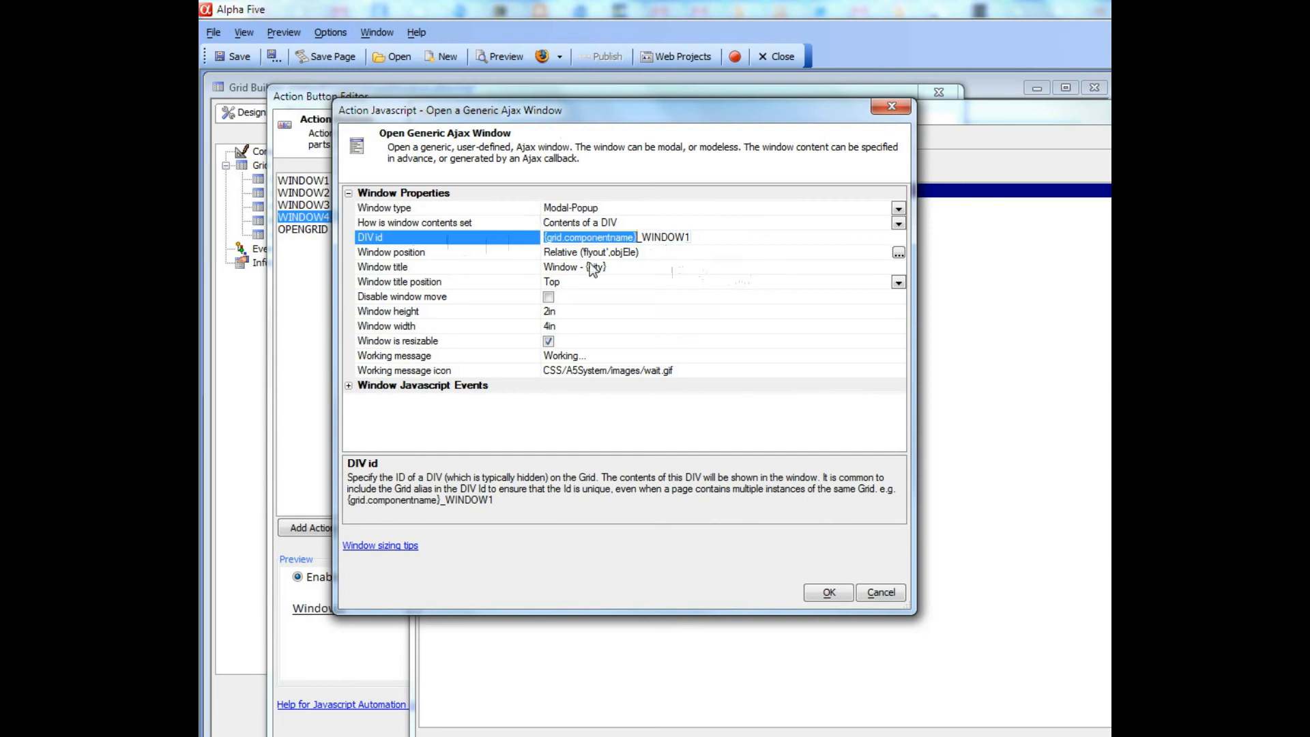
left_click(452, 254)
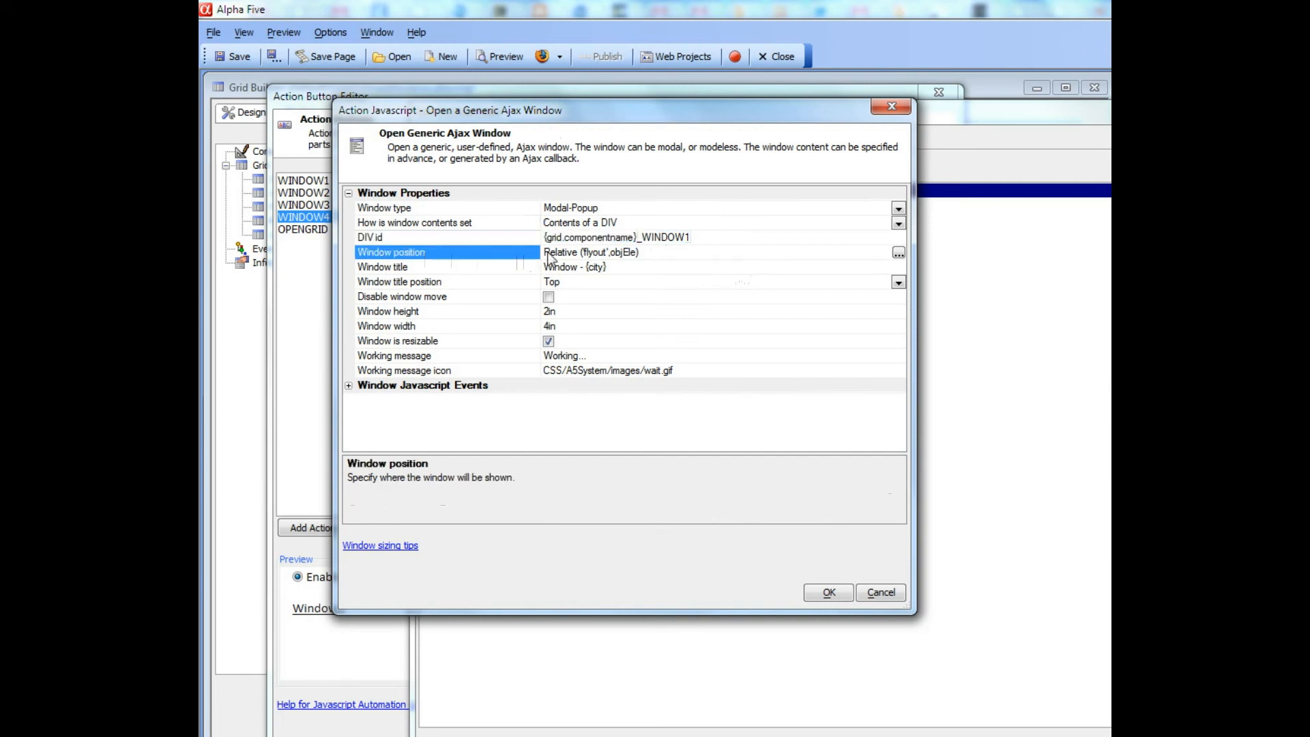
Review the Window position options, keeping the relative flyout position unchanged
left_click(899, 253)
left_click_drag(730, 241, 450, 88)
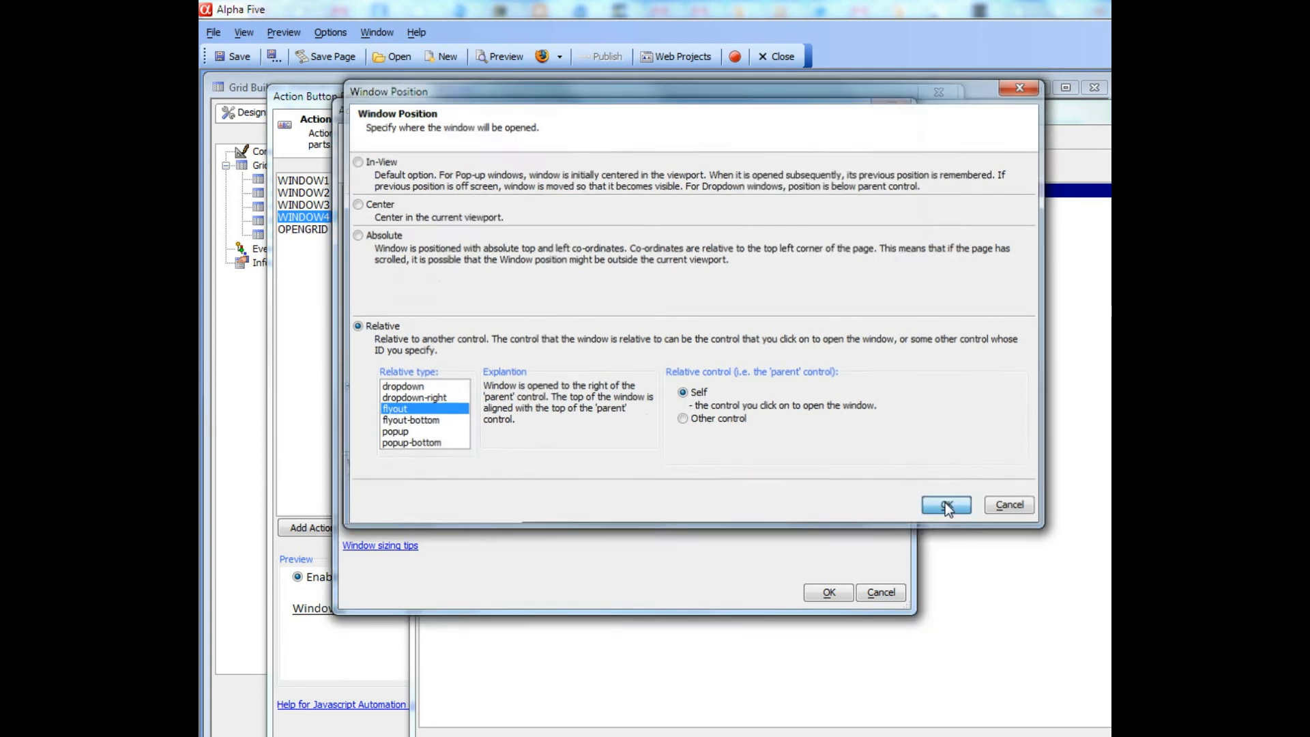
left_click(945, 502)
Review the window title with {city}, the width and the DIV id, then close the settings
left_click(509, 271)
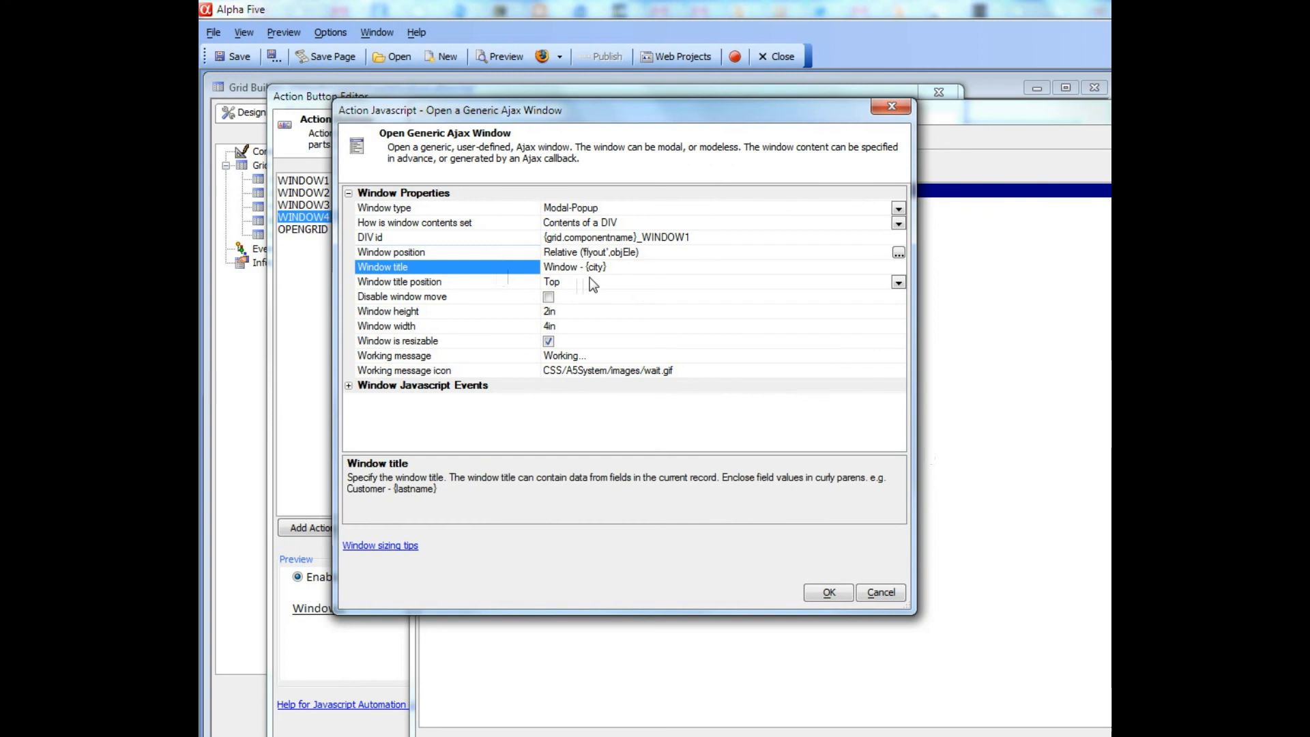
left_click_drag(584, 267, 609, 266)
left_click(521, 326)
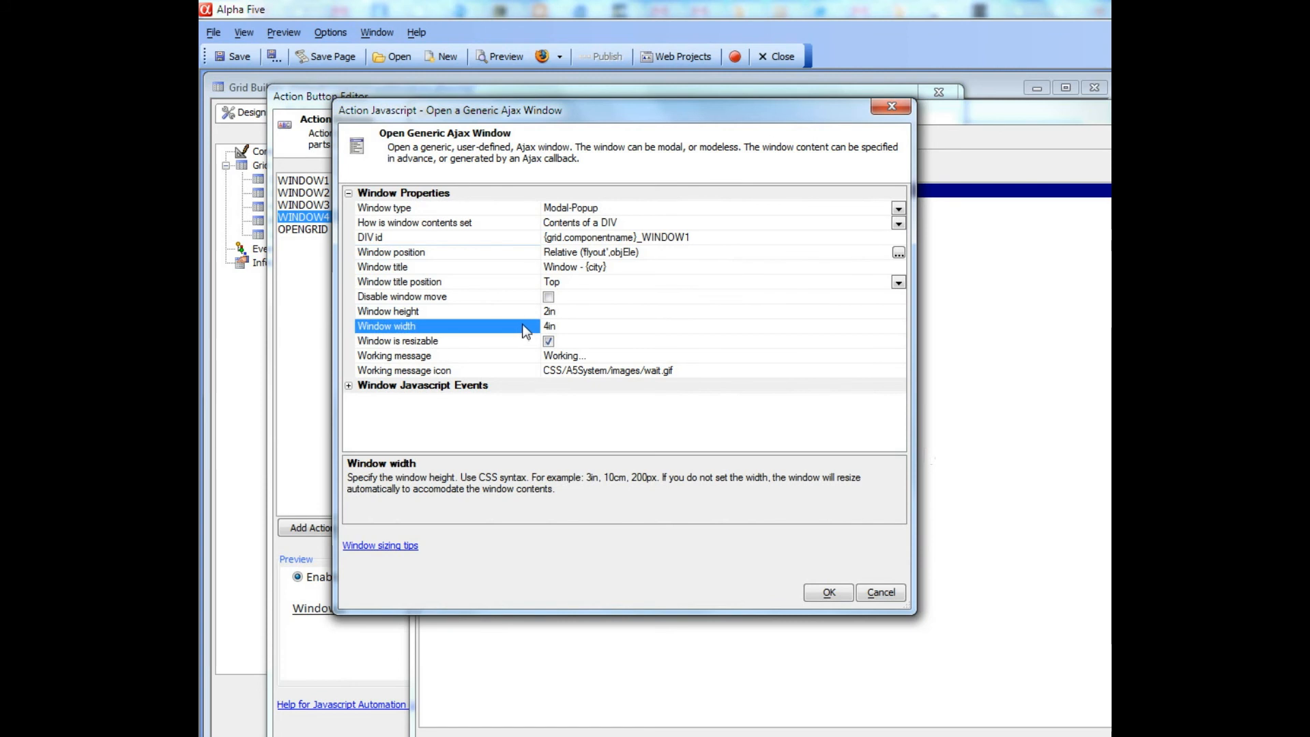
left_click(415, 232)
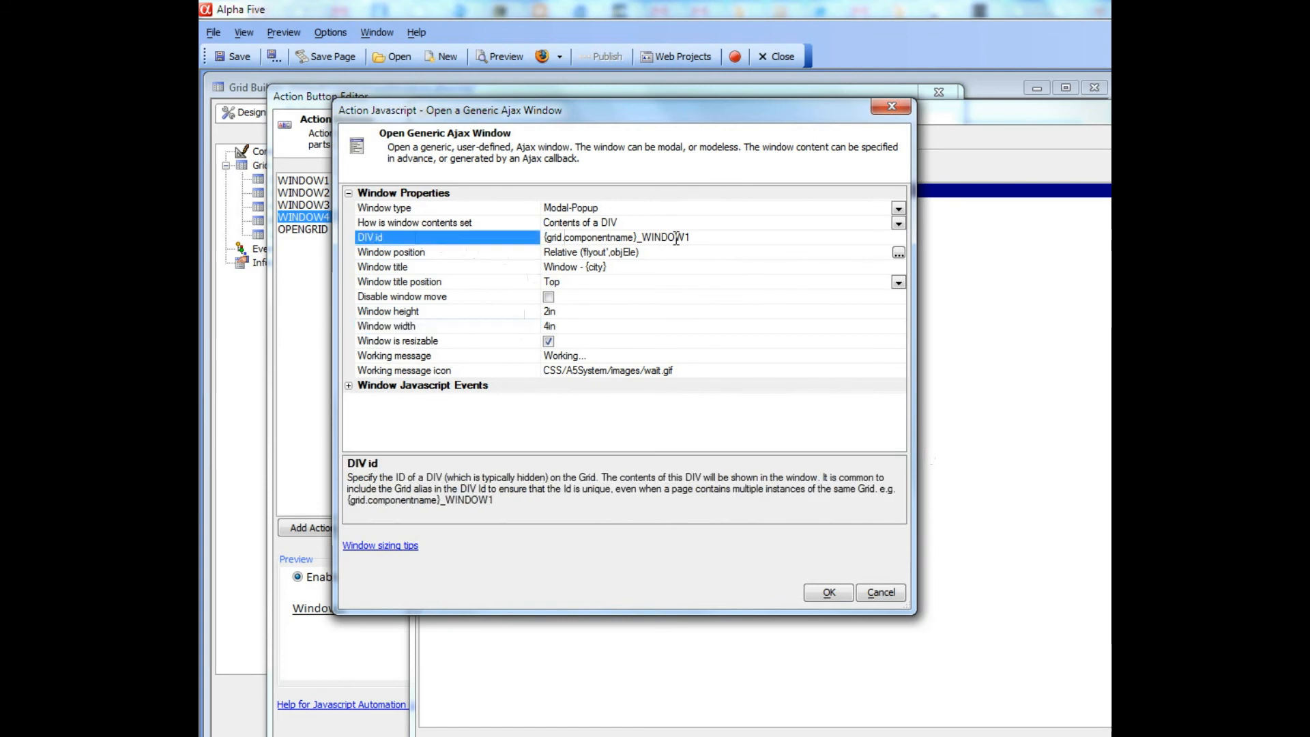
left_click_drag(705, 237, 518, 216)
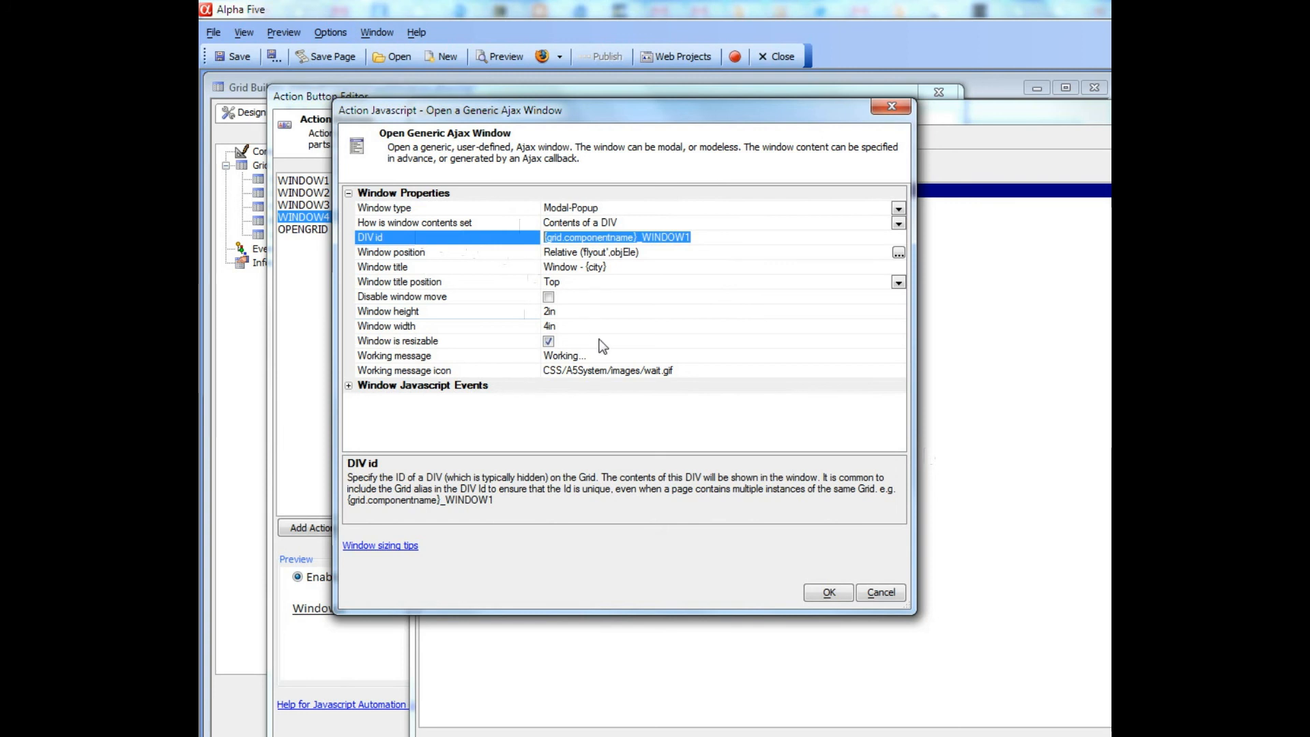
left_click(827, 592)
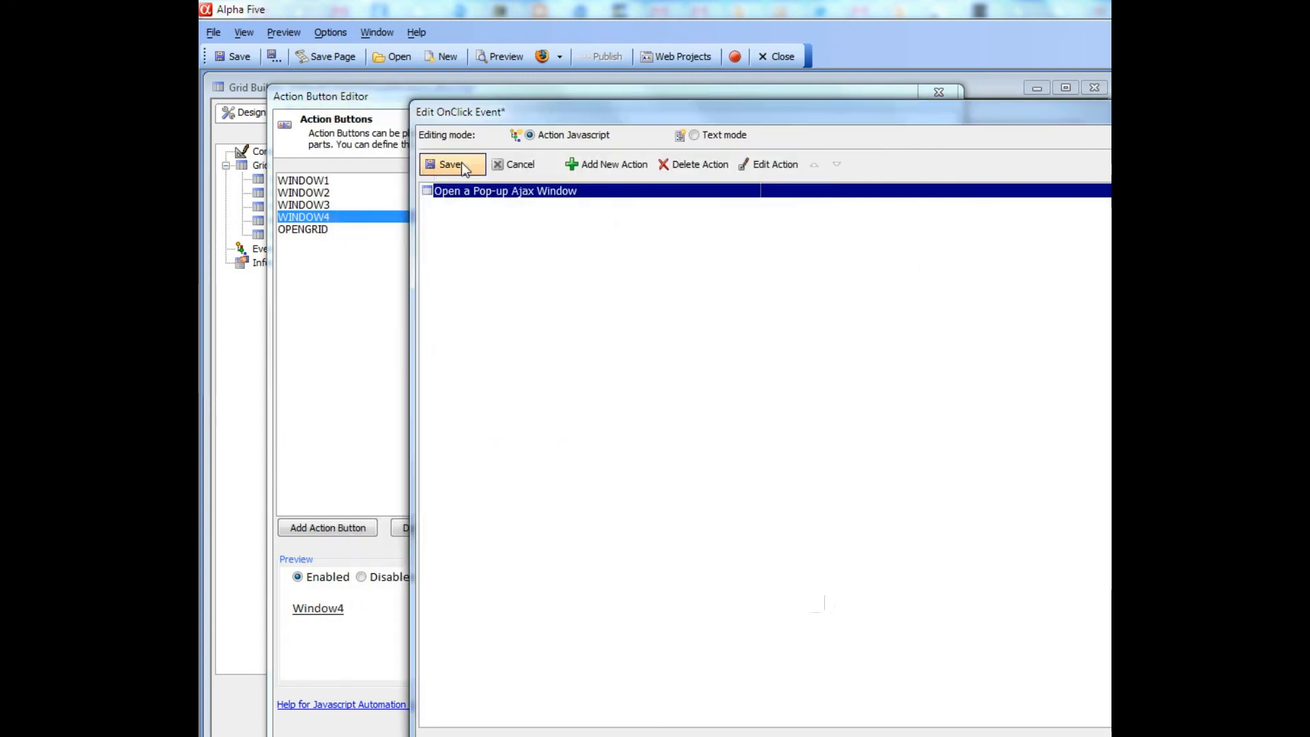
Save WINDOW4's click event and bring up OPENGRID's Open a Grid component action settings
left_click(442, 162)
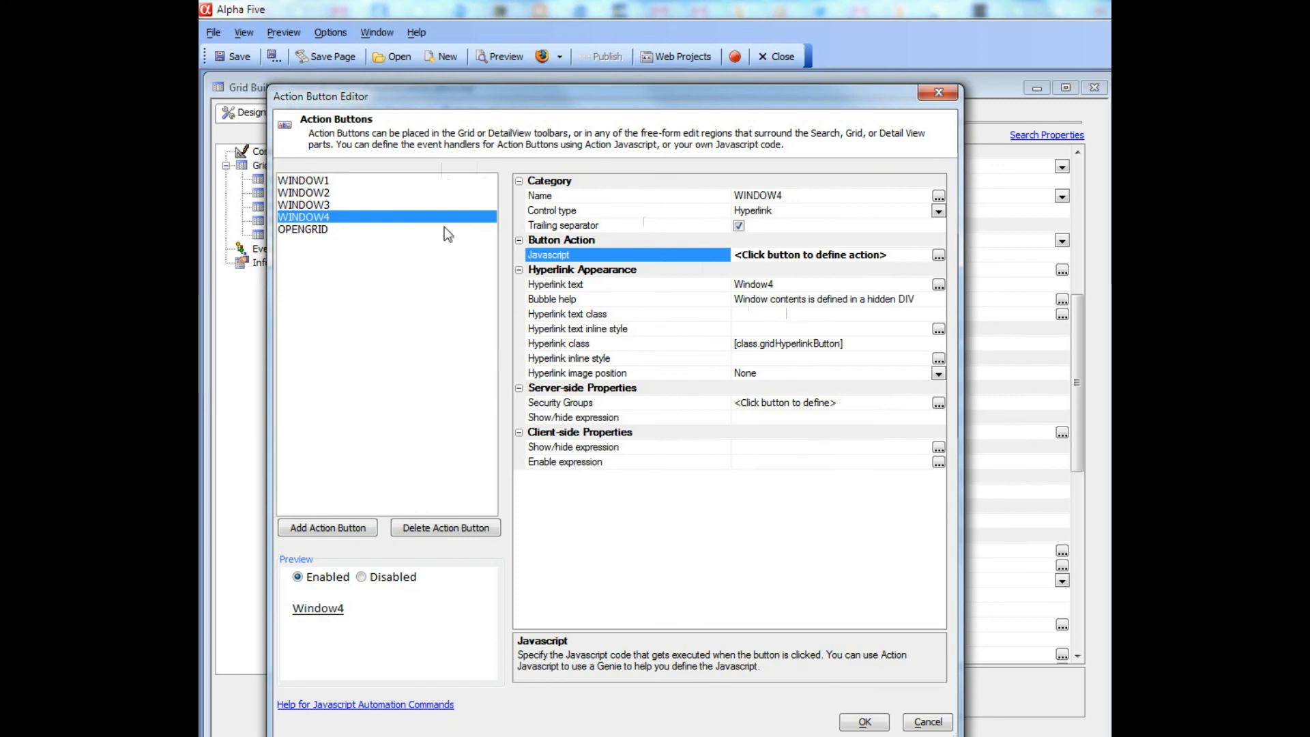
left_click(309, 231)
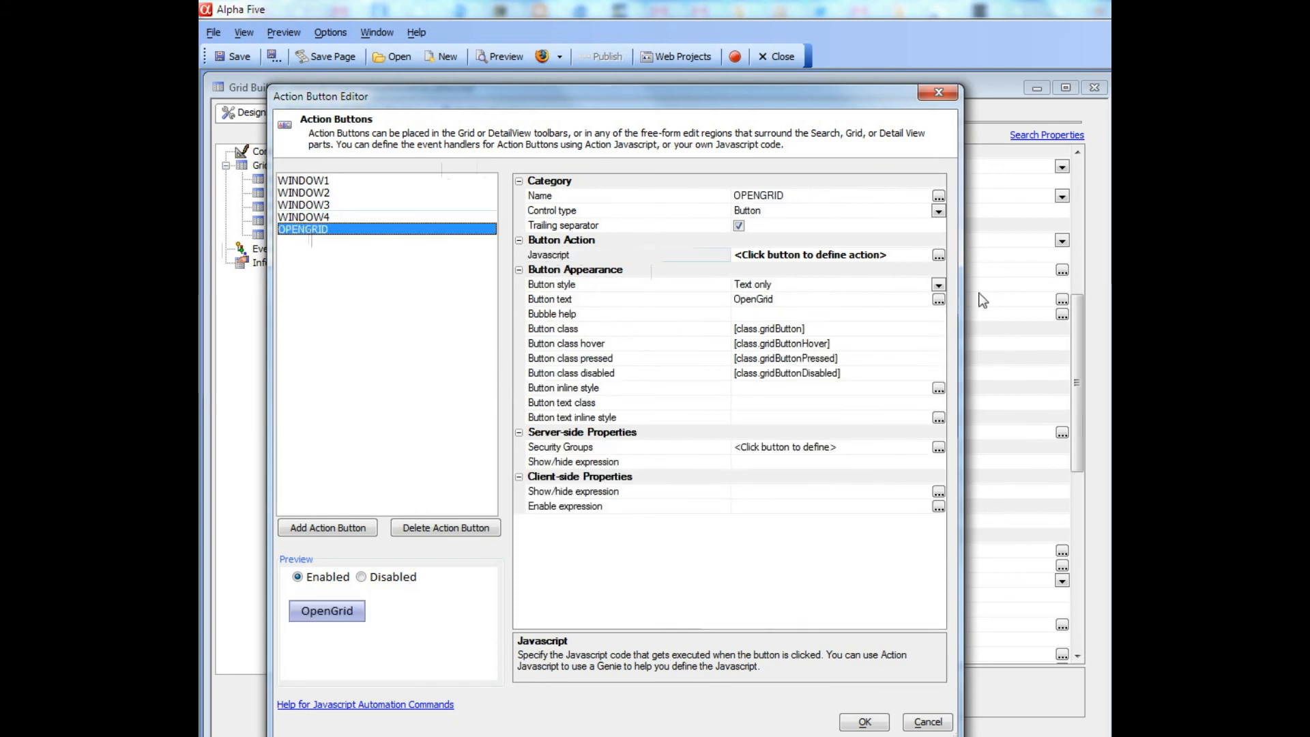
left_click(939, 255)
left_click(939, 255)
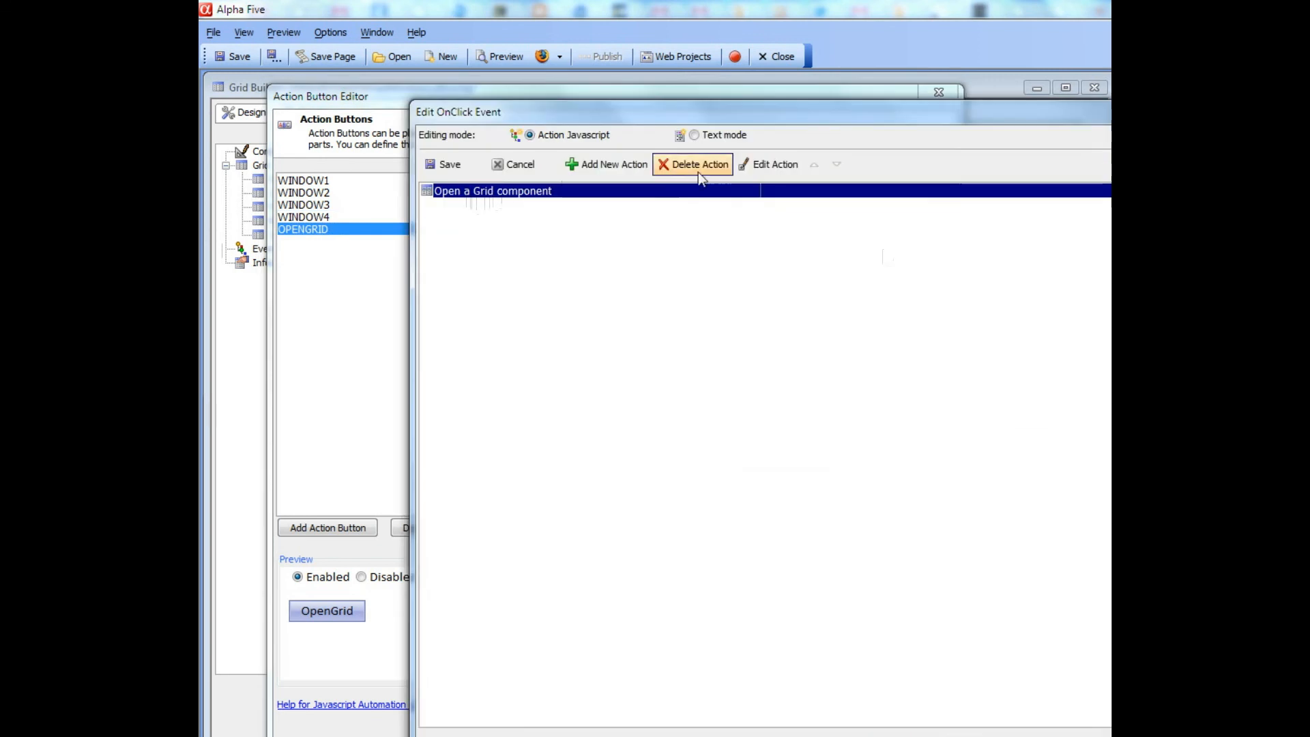
left_click(764, 165)
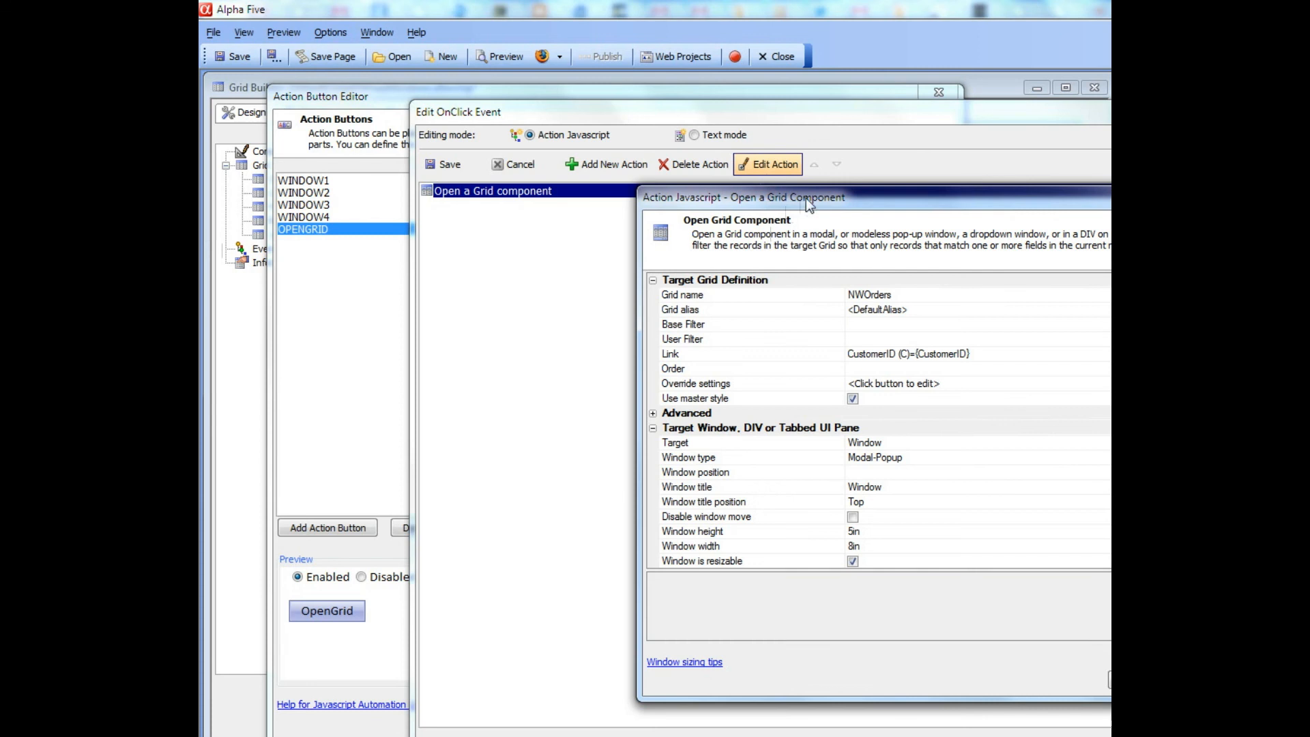
left_click_drag(805, 200, 456, 160)
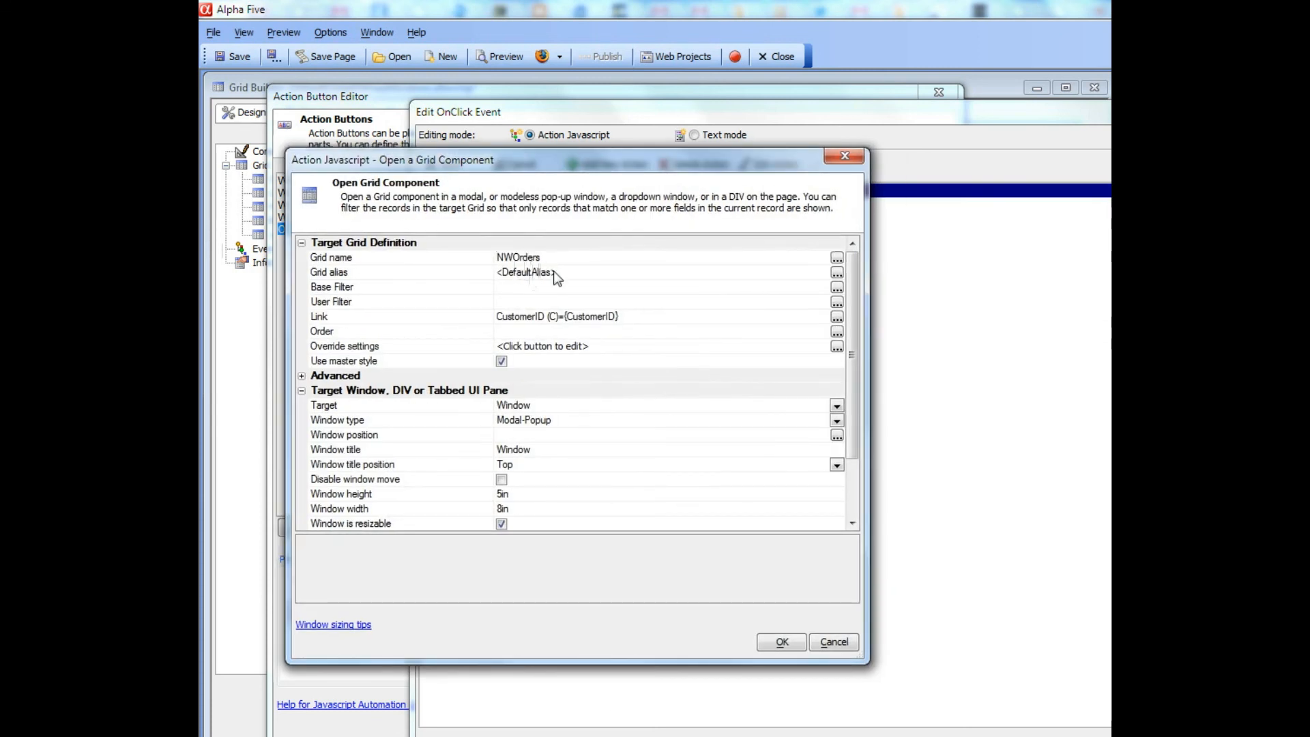
Keep the NWOrders grid action linked on CustomerID, save the OnClick event and close the editor
left_click(340, 318)
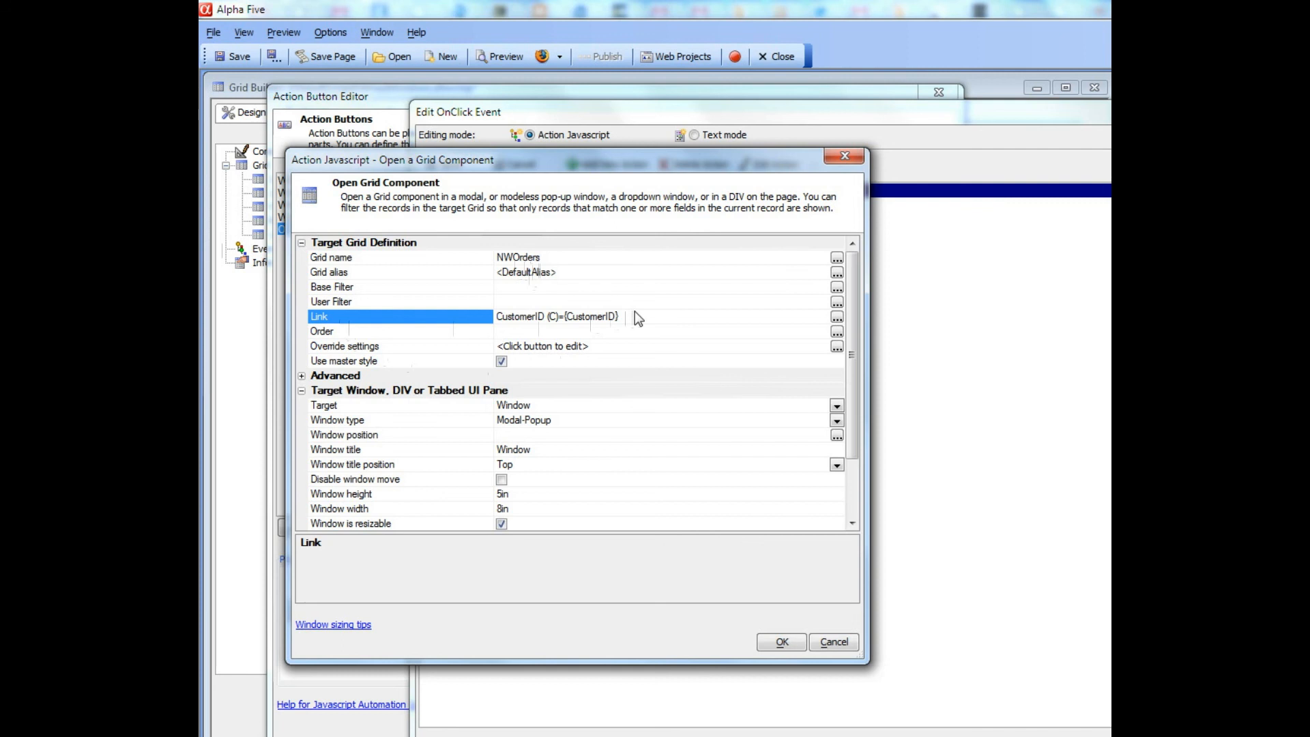
left_click(778, 643)
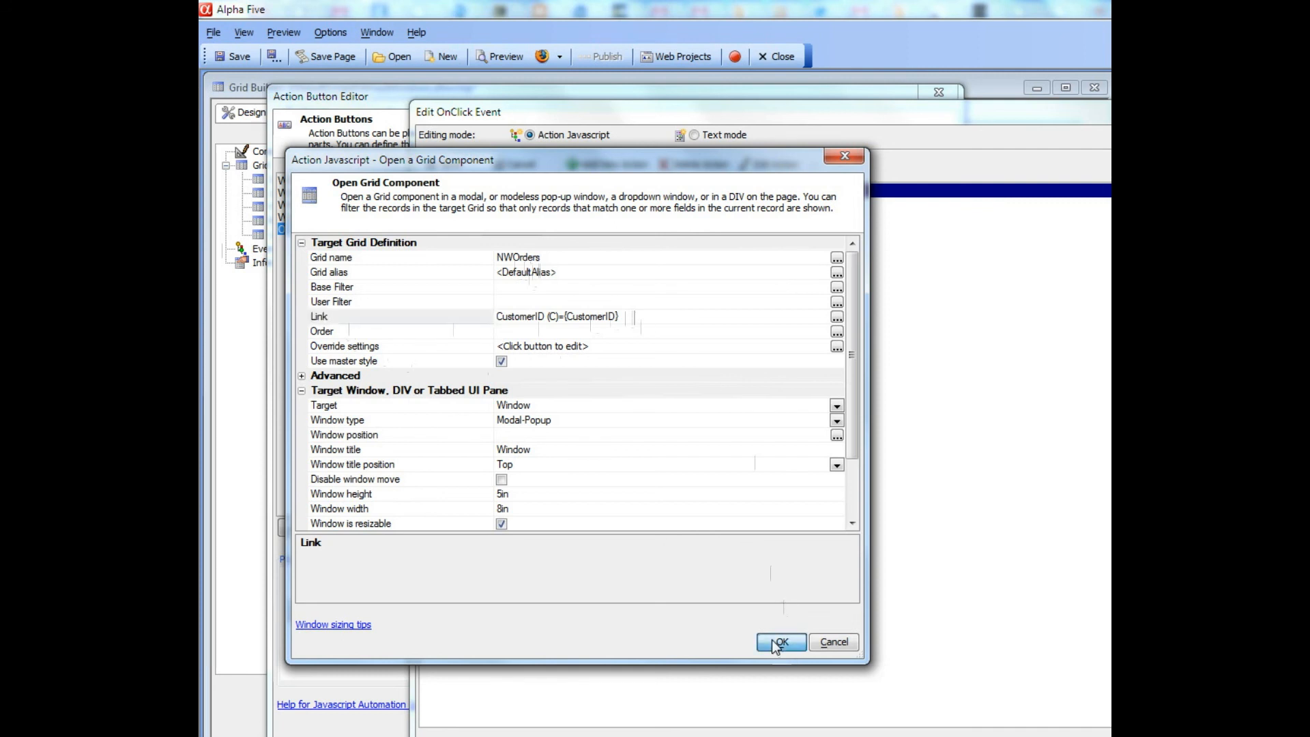
left_click(444, 166)
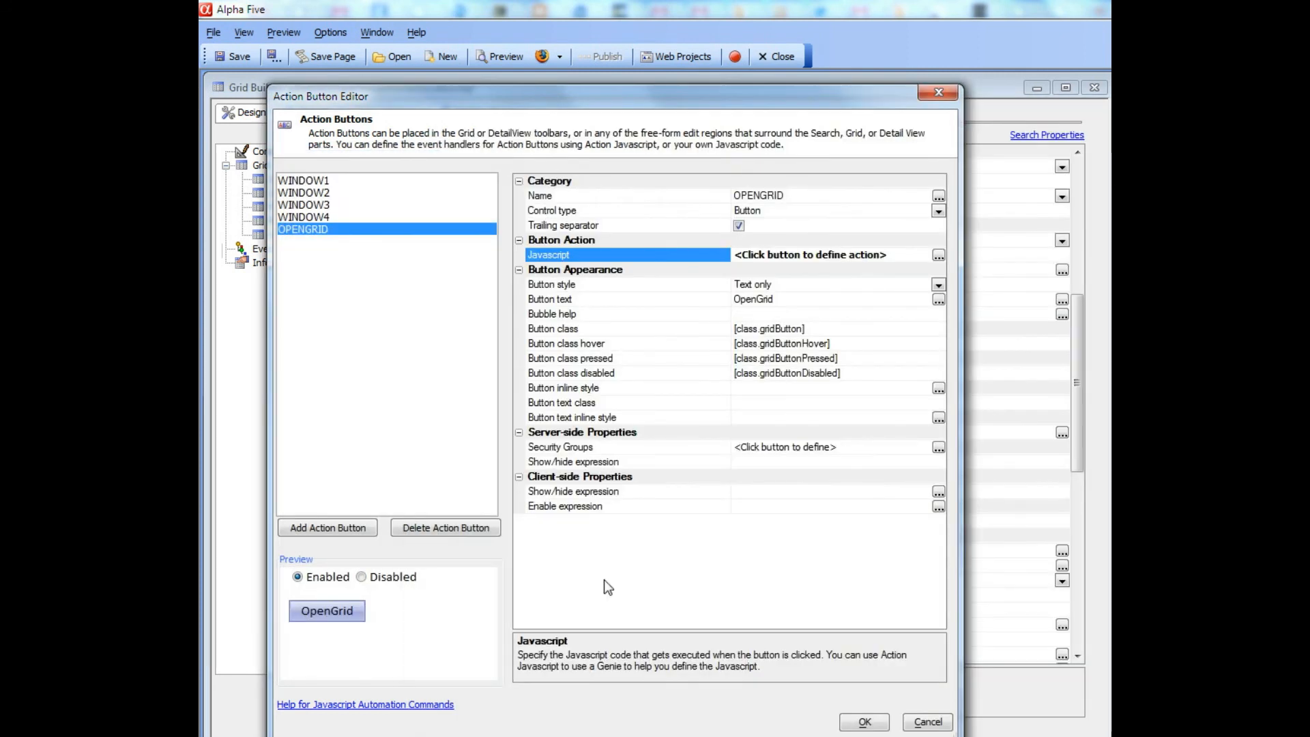
left_click(863, 721)
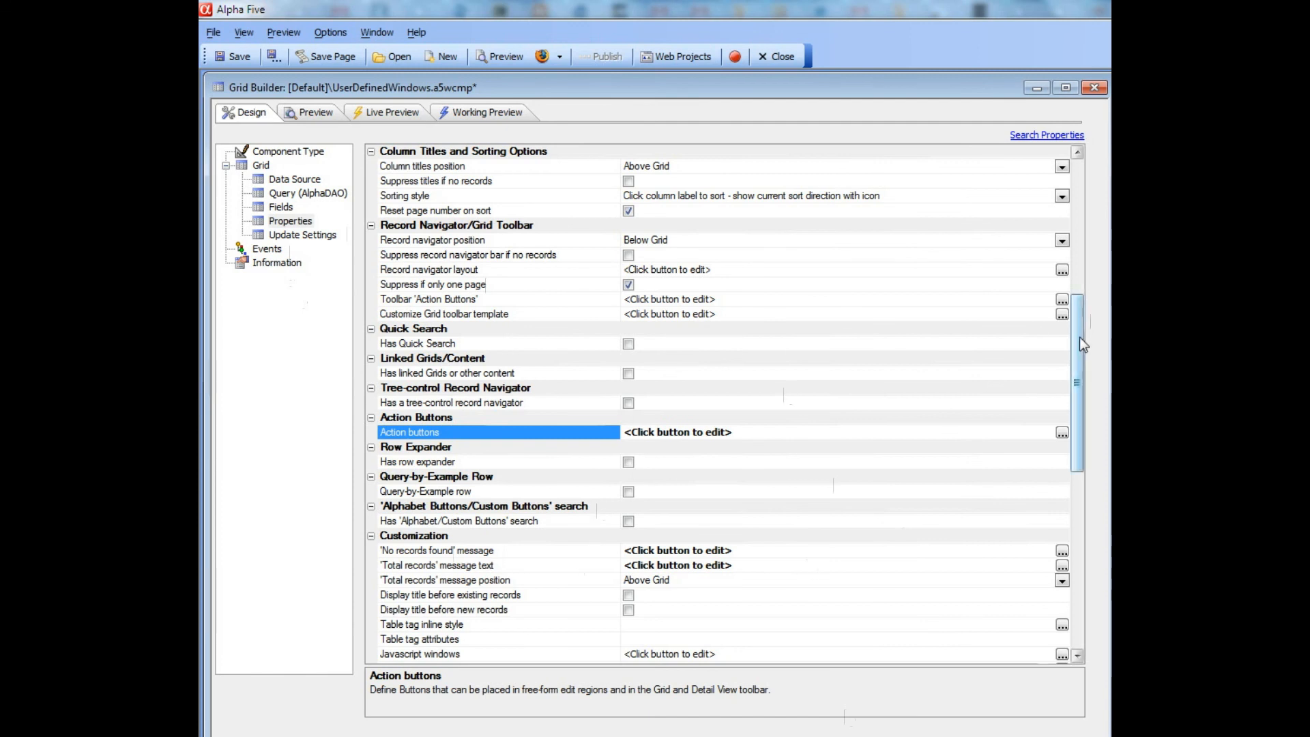
Scroll the Grid Builder properties to Freeform Edit Regions and select Above grid
scroll(1084, 384, "down", 1)
scroll(1084, 383, "down", 5)
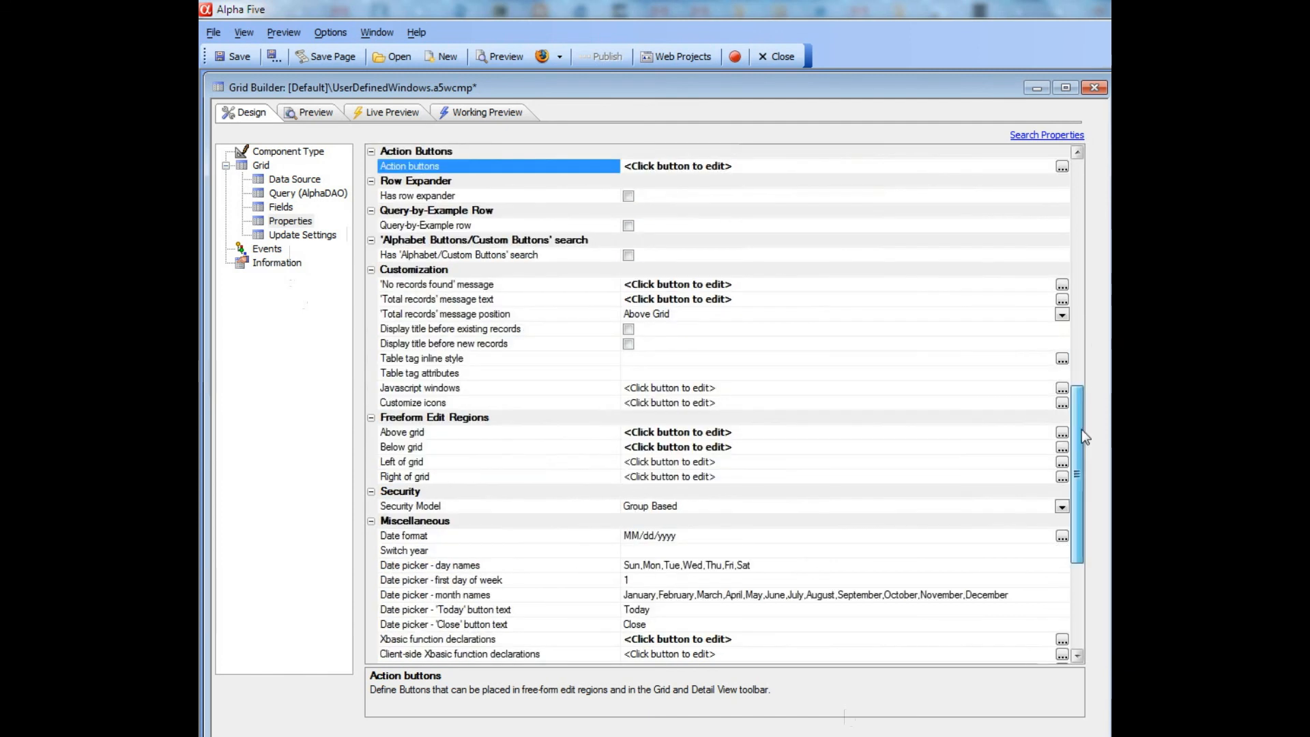
left_click(427, 431)
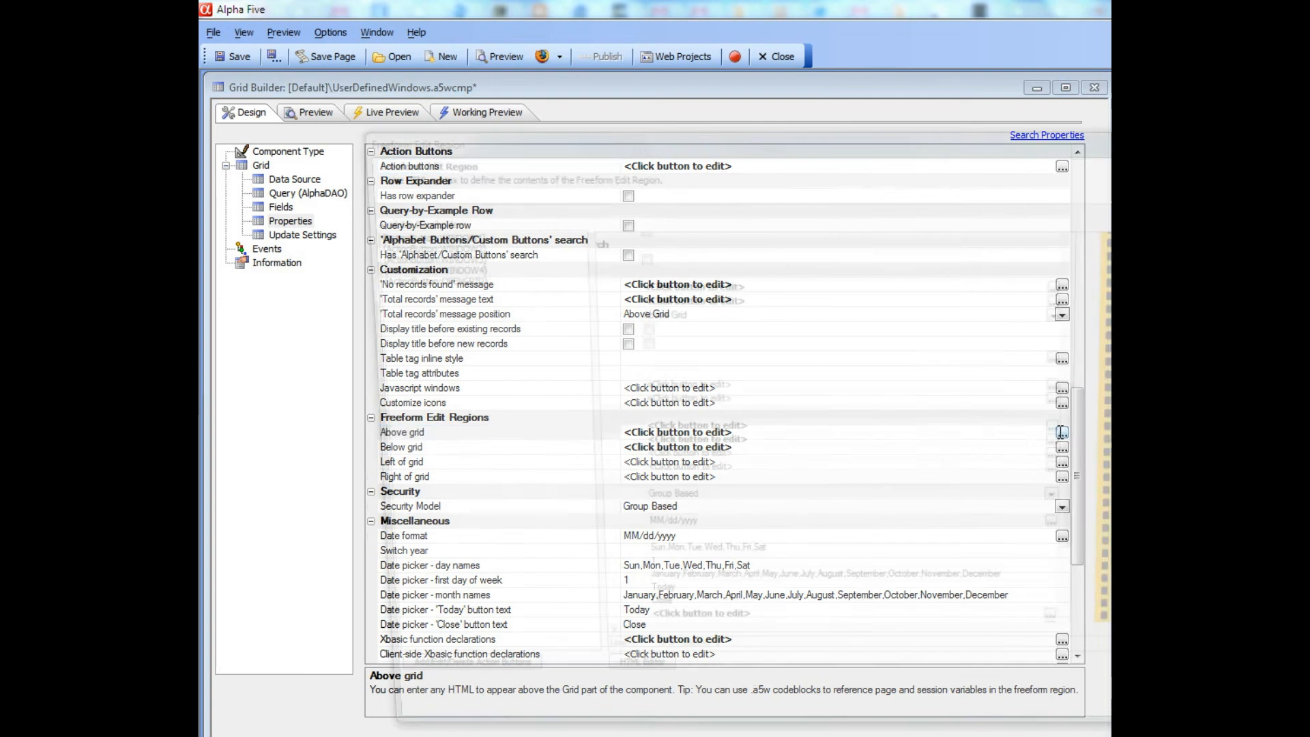
Open the Above grid region HTML and examine the hidden DIV's id and display:none style
left_click(1062, 433)
left_click_drag(624, 137, 476, 73)
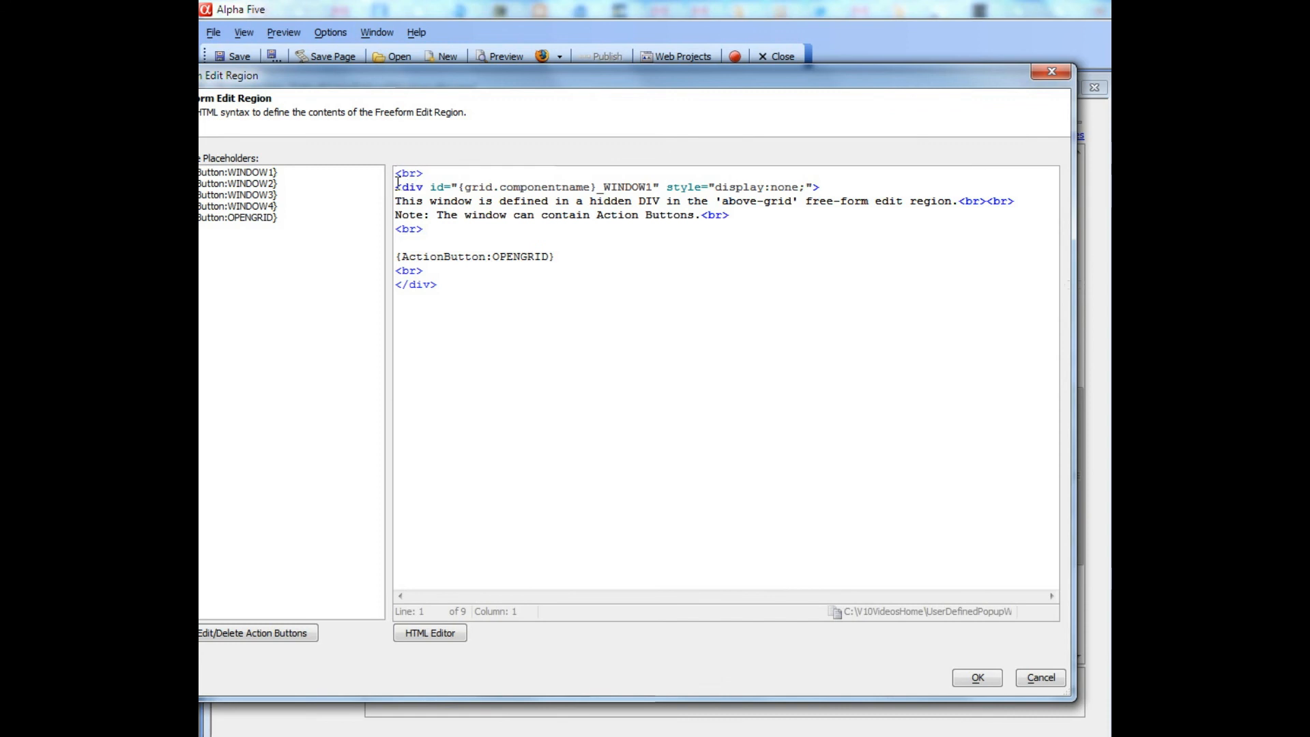
left_click_drag(396, 173, 443, 270)
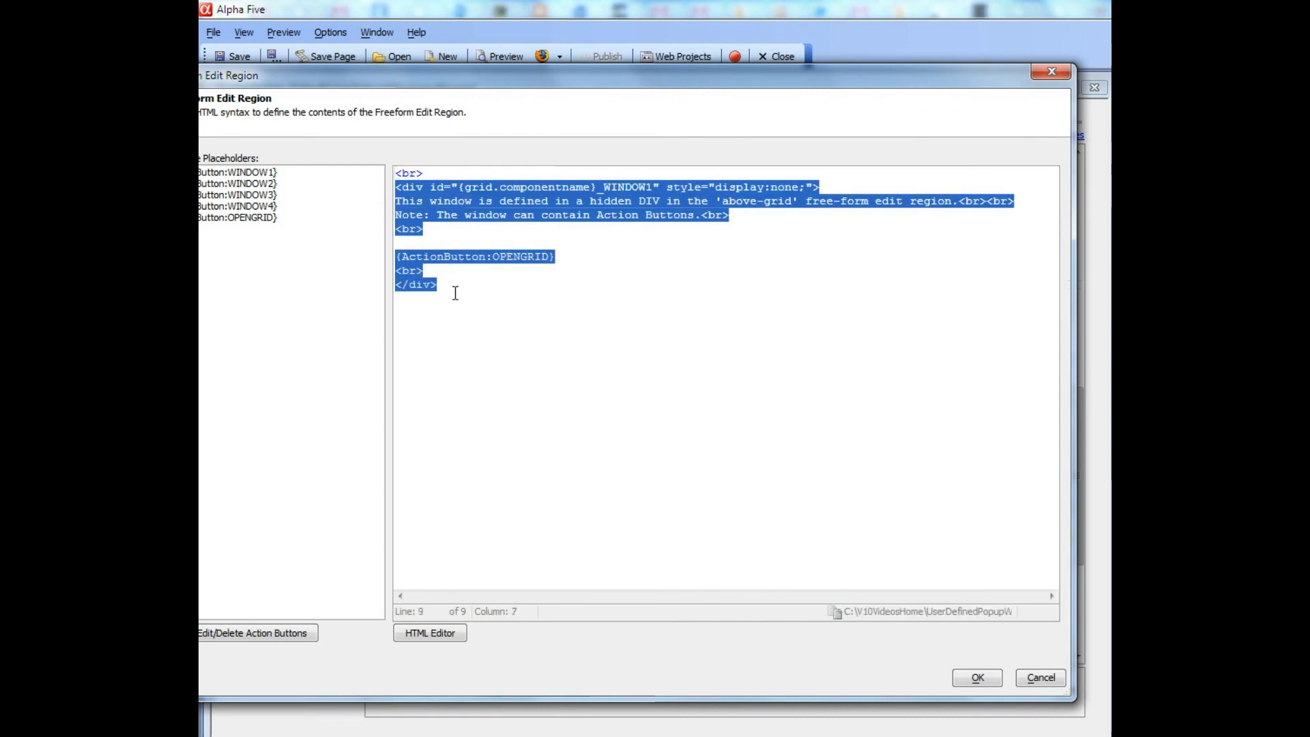
left_click(472, 257)
left_click_drag(430, 187, 661, 187)
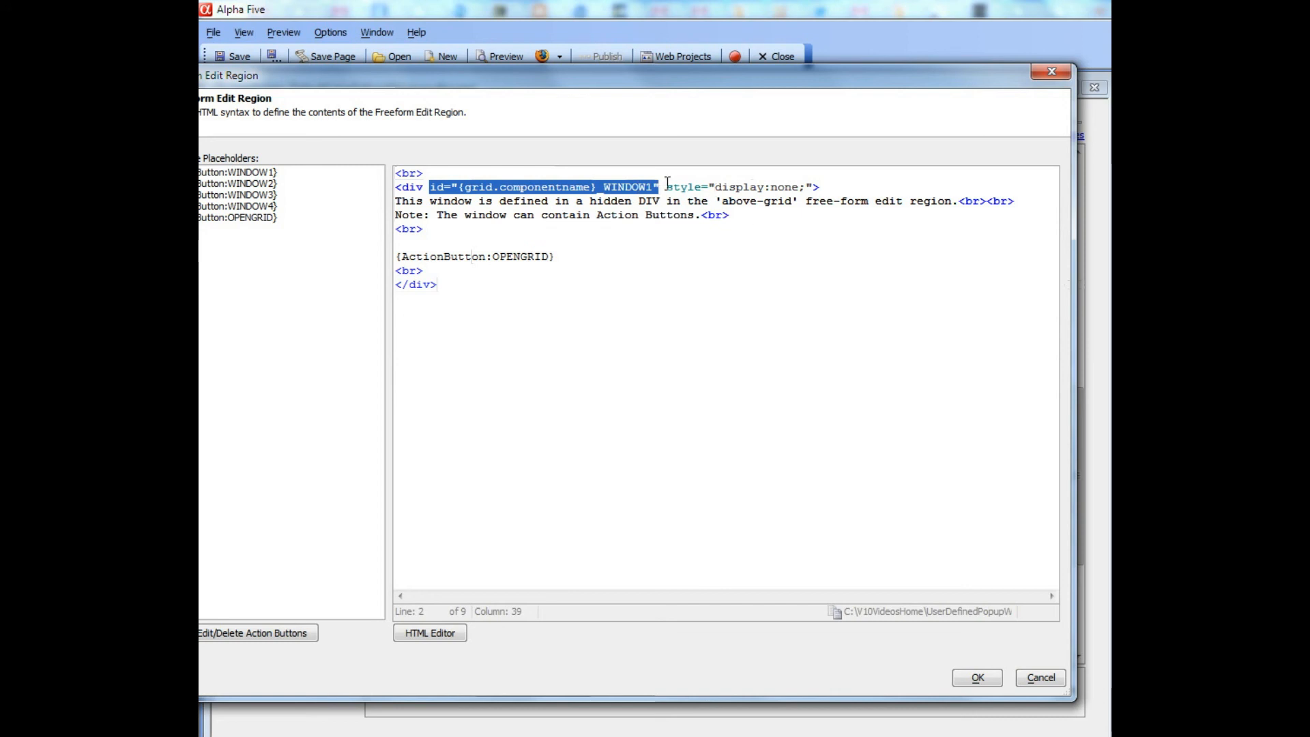
left_click_drag(666, 187, 814, 188)
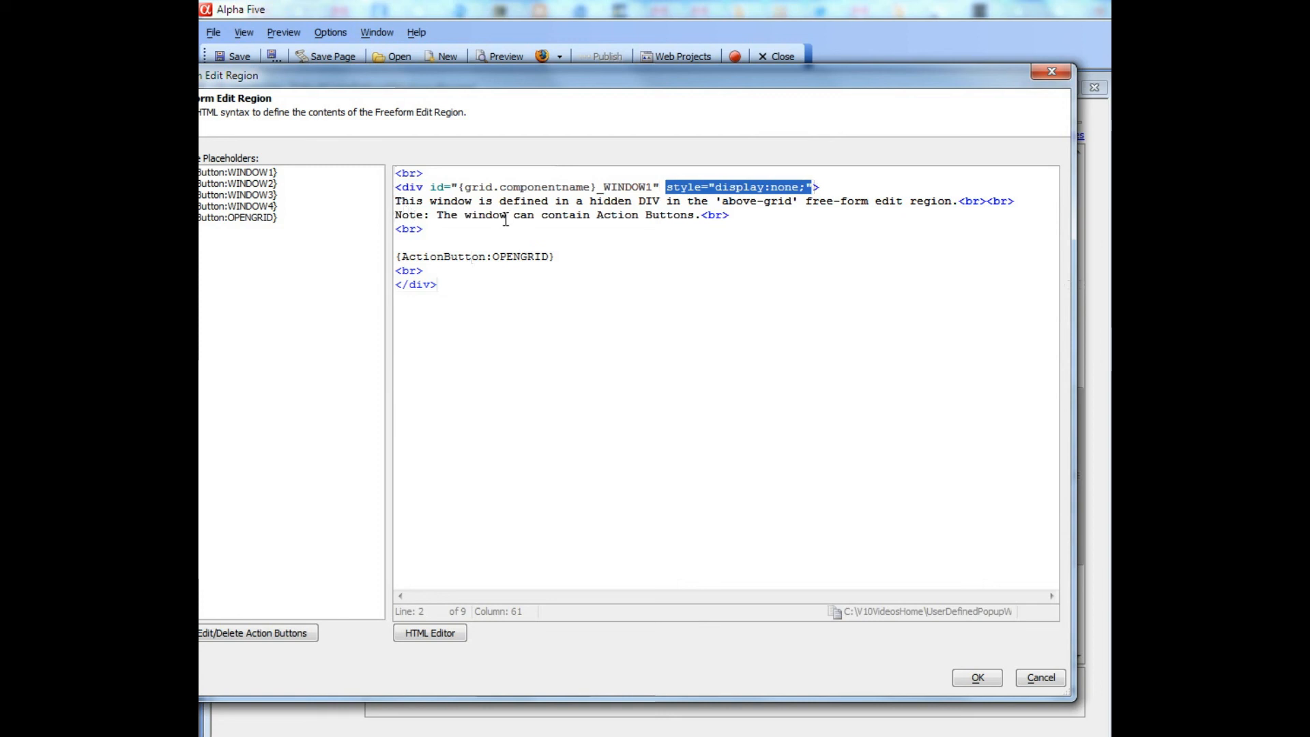
Examine the {ActionButton:OPENGRID} placeholder inside the hidden {grid.componentname}_WINDOW1 div
left_click_drag(527, 78, 546, 63)
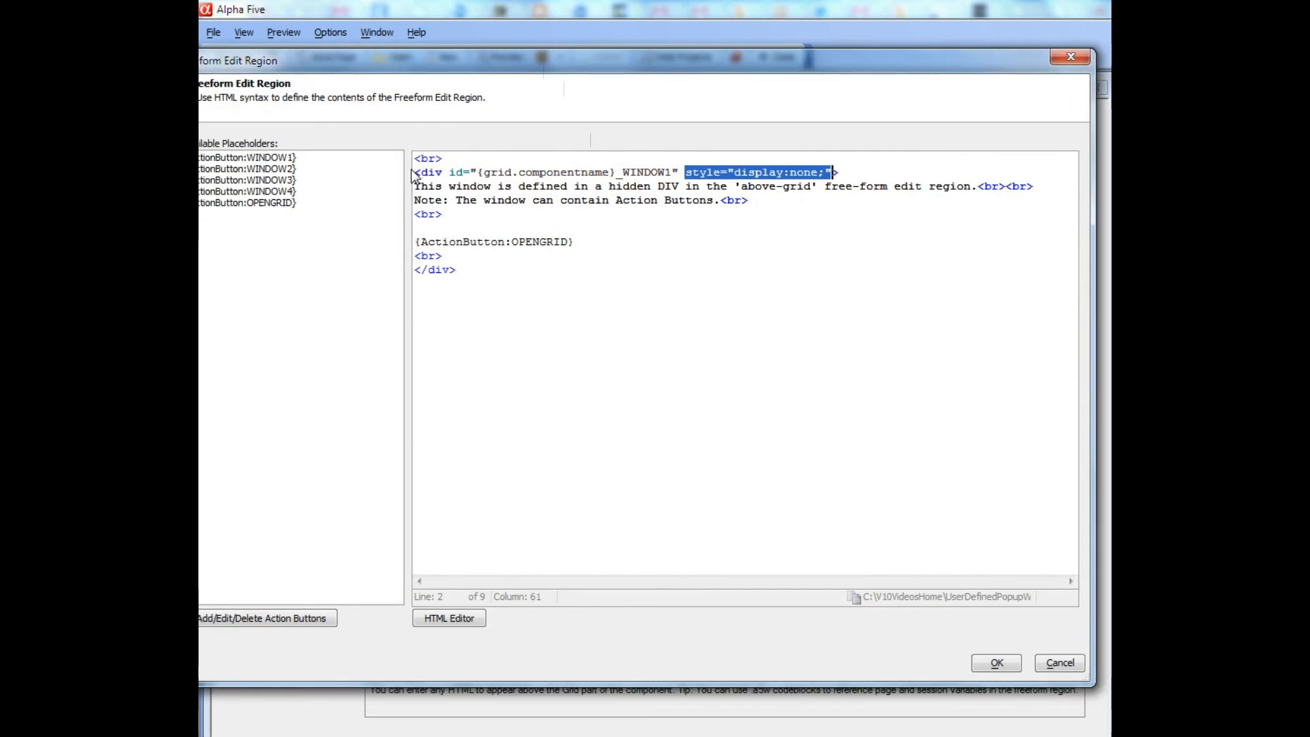
left_click_drag(415, 170, 468, 271)
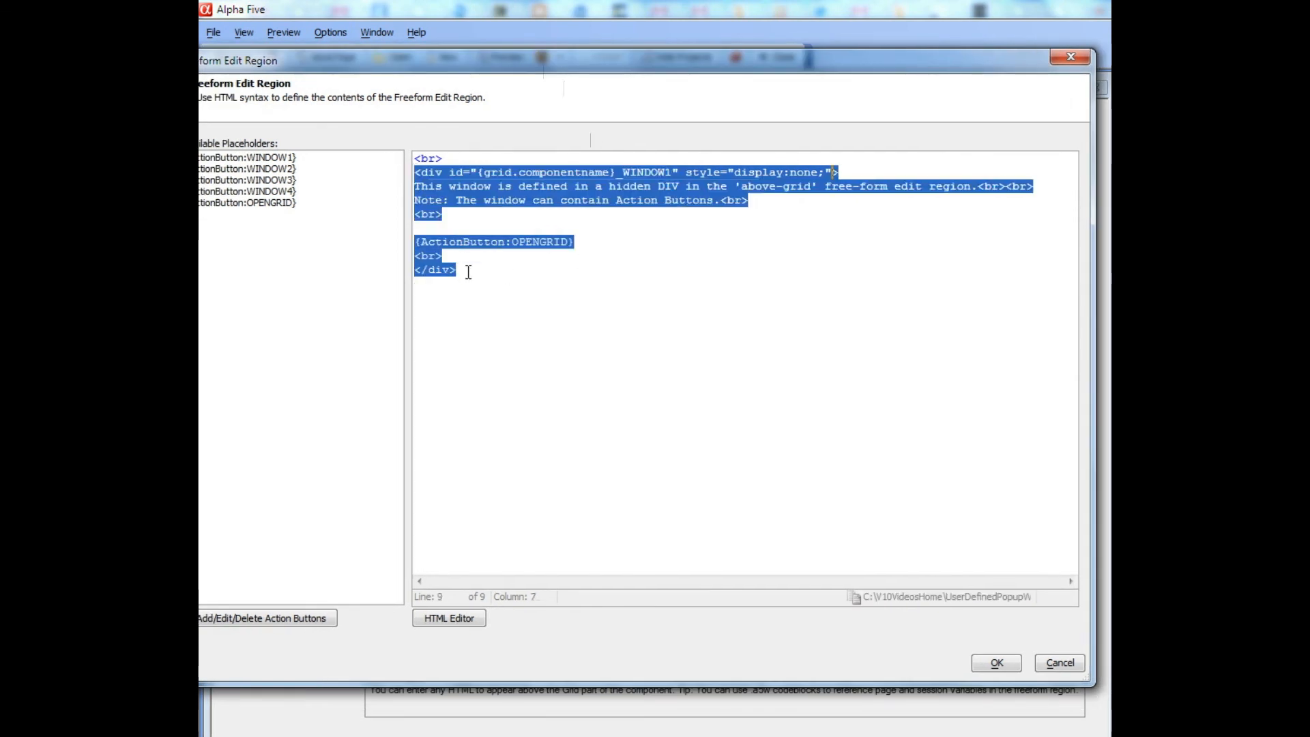
left_click(417, 242)
left_click_drag(417, 243, 575, 242)
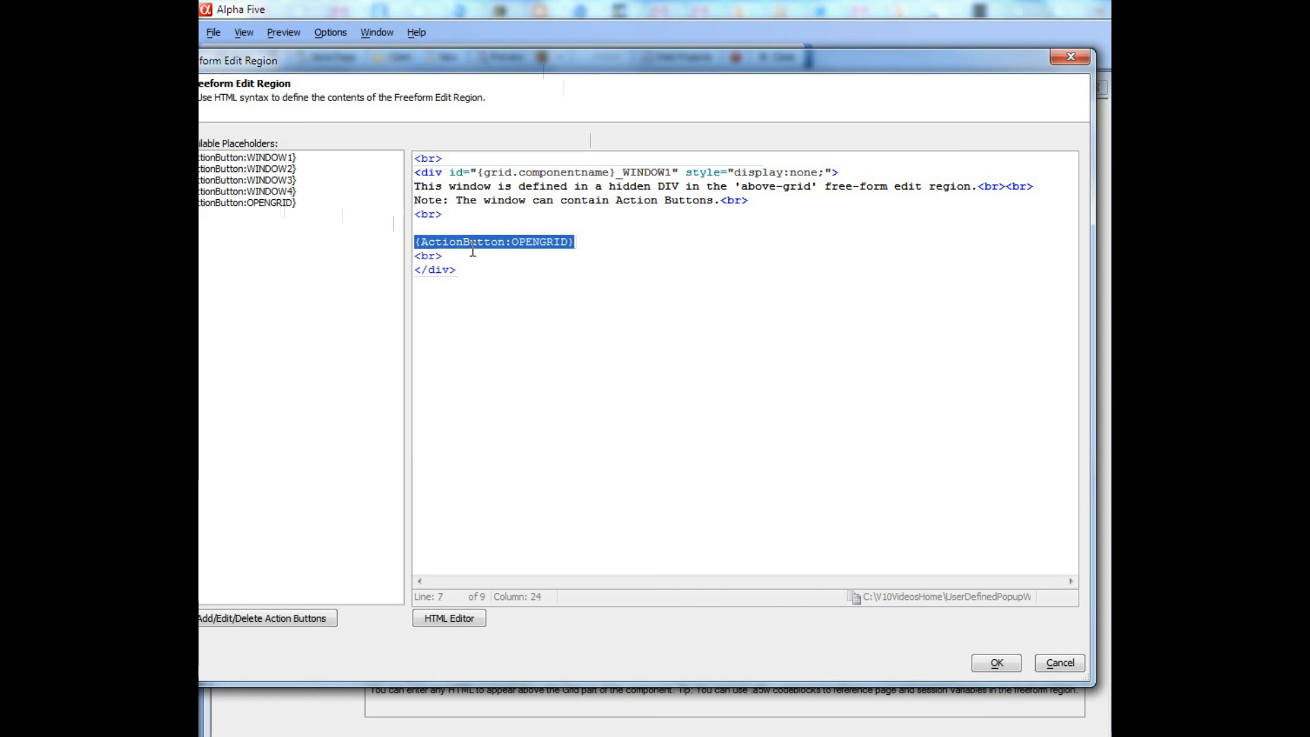
left_click_drag(414, 171, 472, 254)
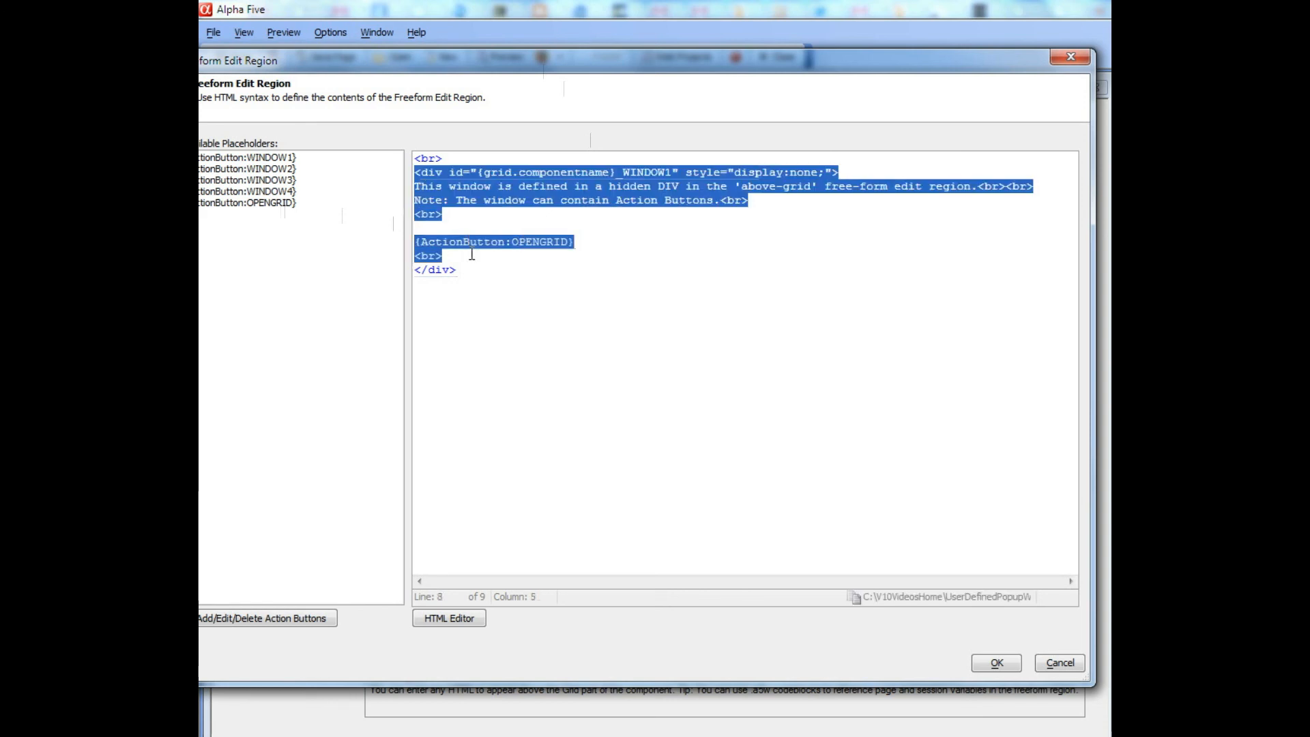
Insert '<%a5' and '%>' on new lines above {ActionButton:OPENGRID}, leaving a blank line between them
left_click(450, 225)
key("Return")
type("<")
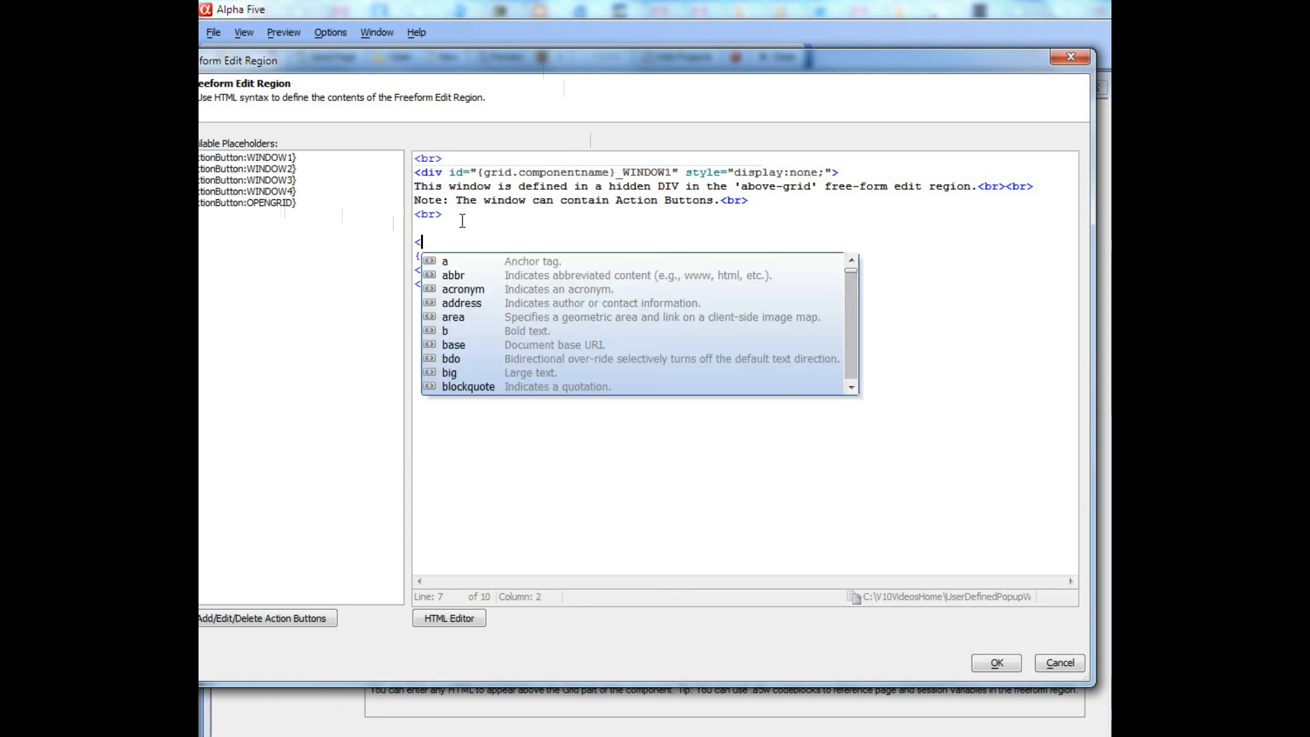
type("%a5")
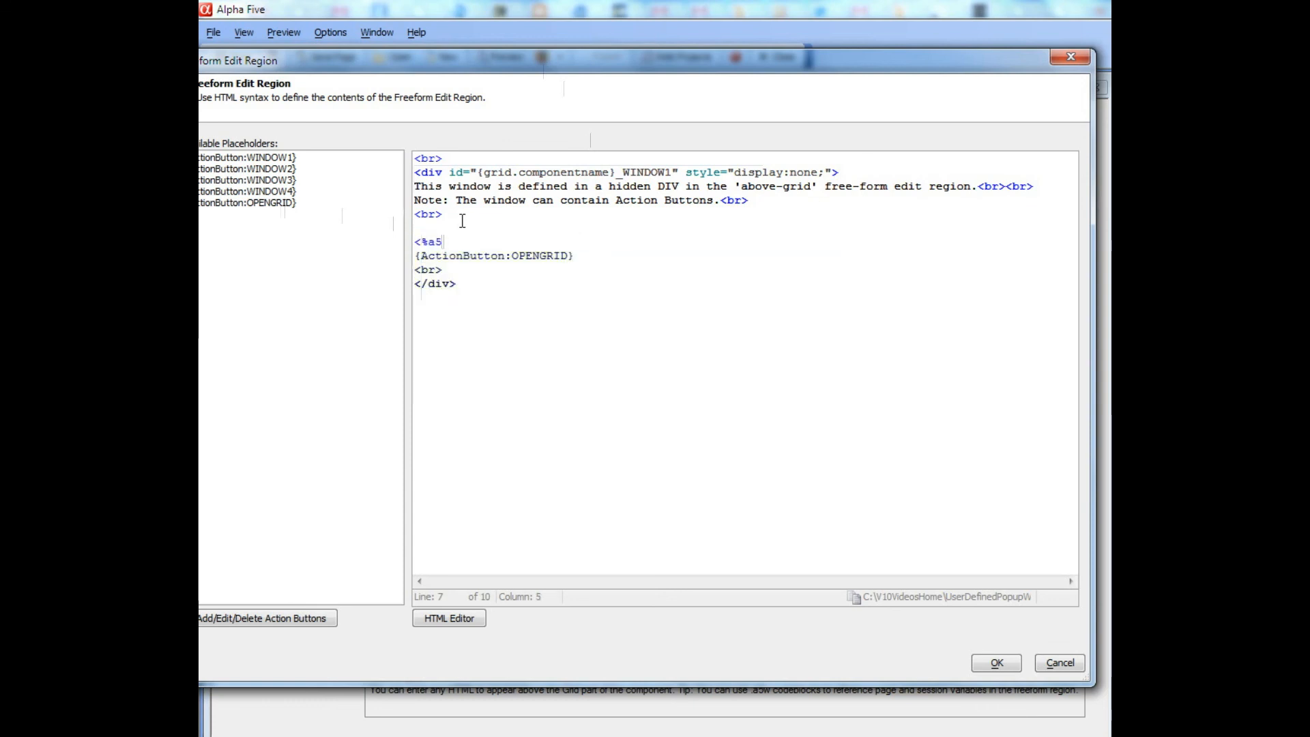
key("Return")
type("%>")
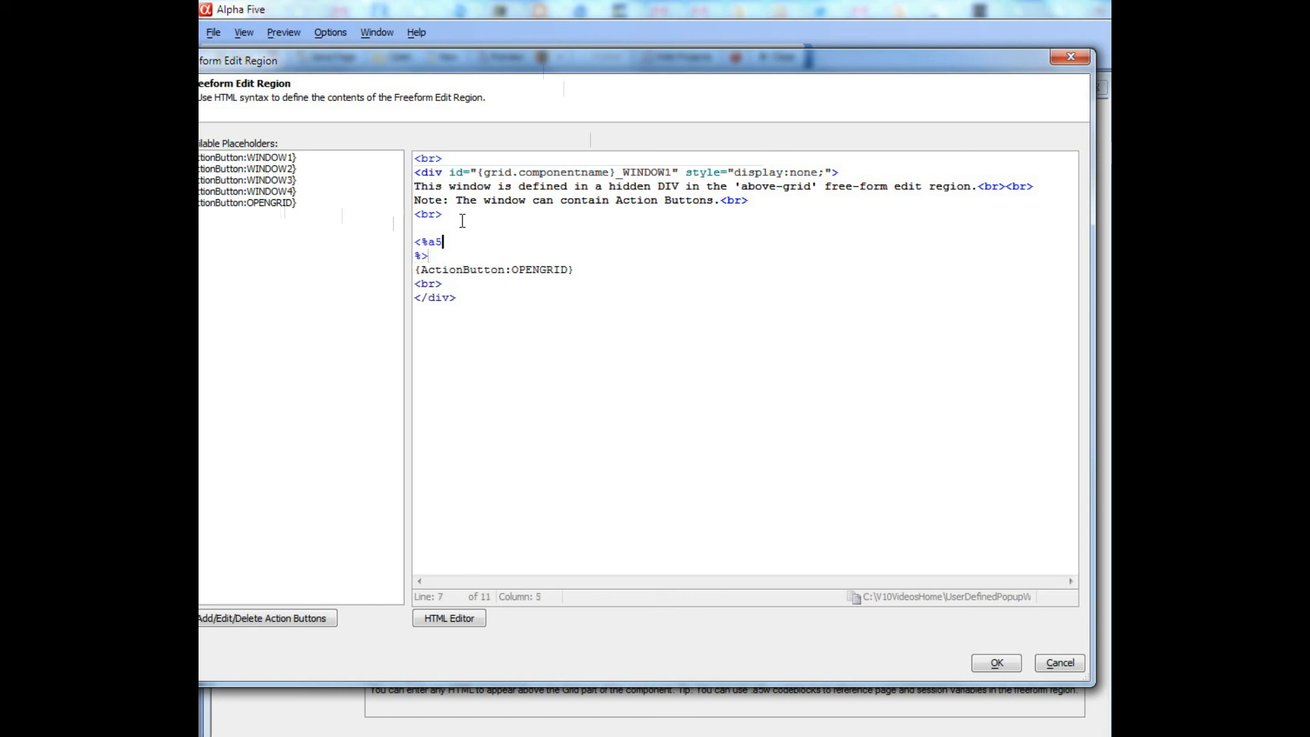
key("Return")
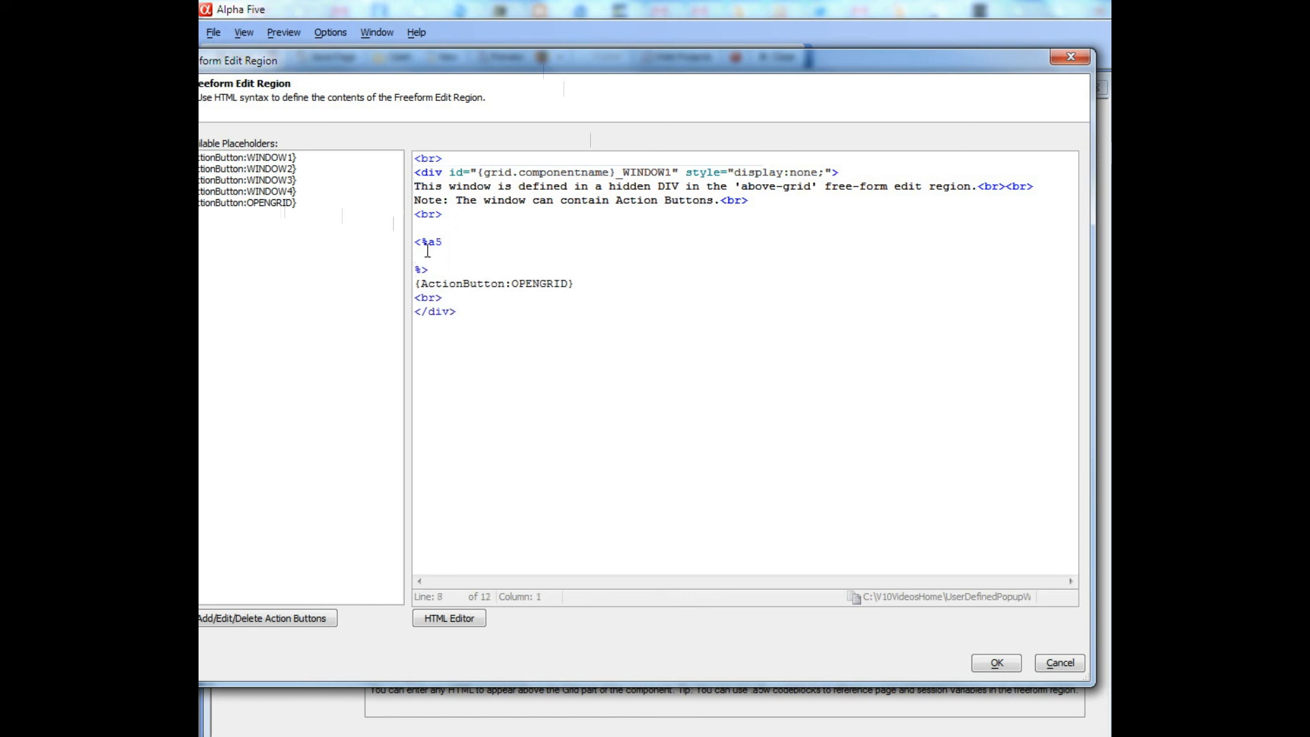